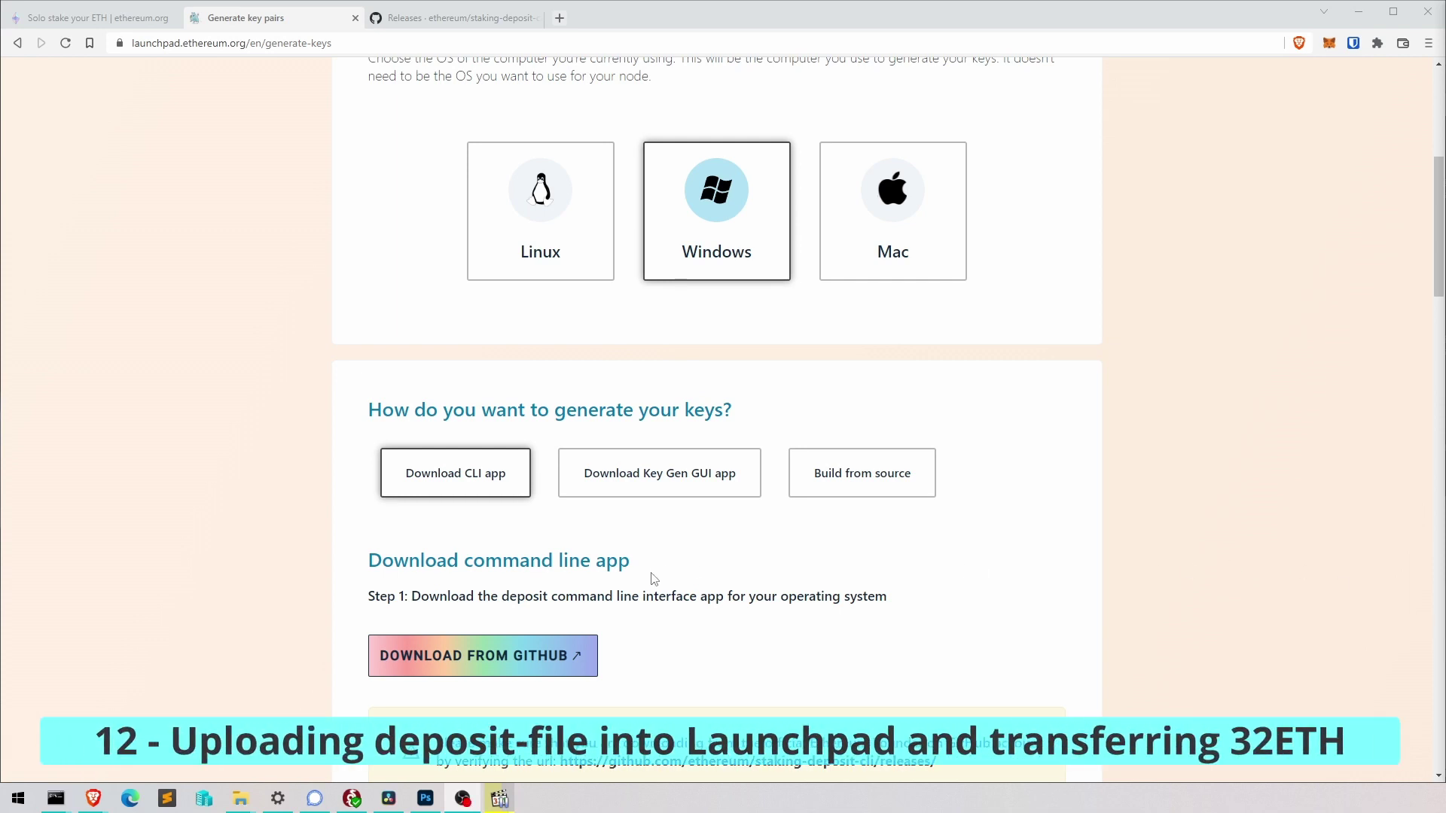
Tick 'I am keeping my key(s) safe' and continue to the Upload deposit data step.
scroll(394, 336, "up", 4)
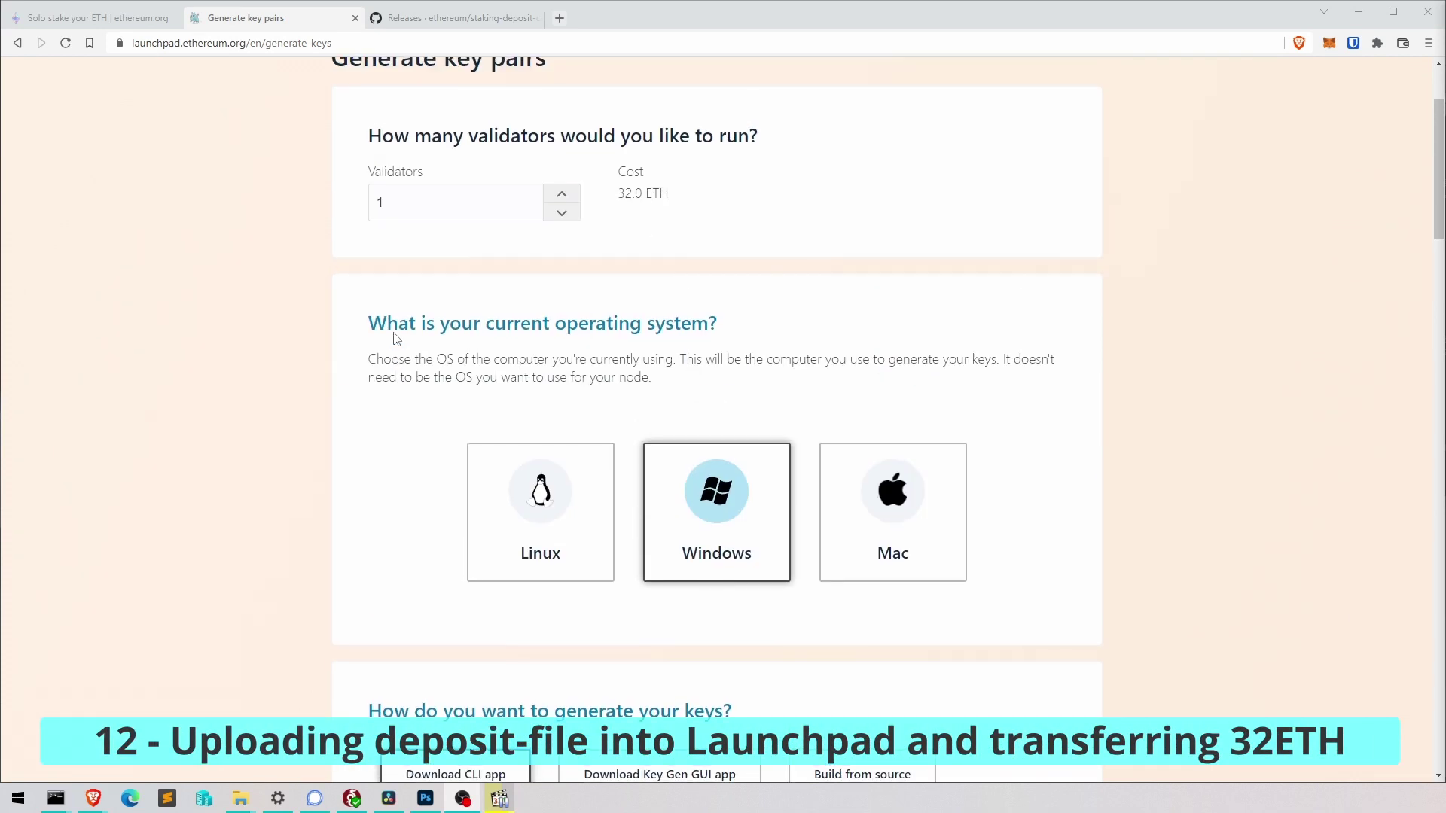
scroll(396, 339, "down", 4)
scroll(394, 337, "up", 4)
scroll(394, 337, "down", 8)
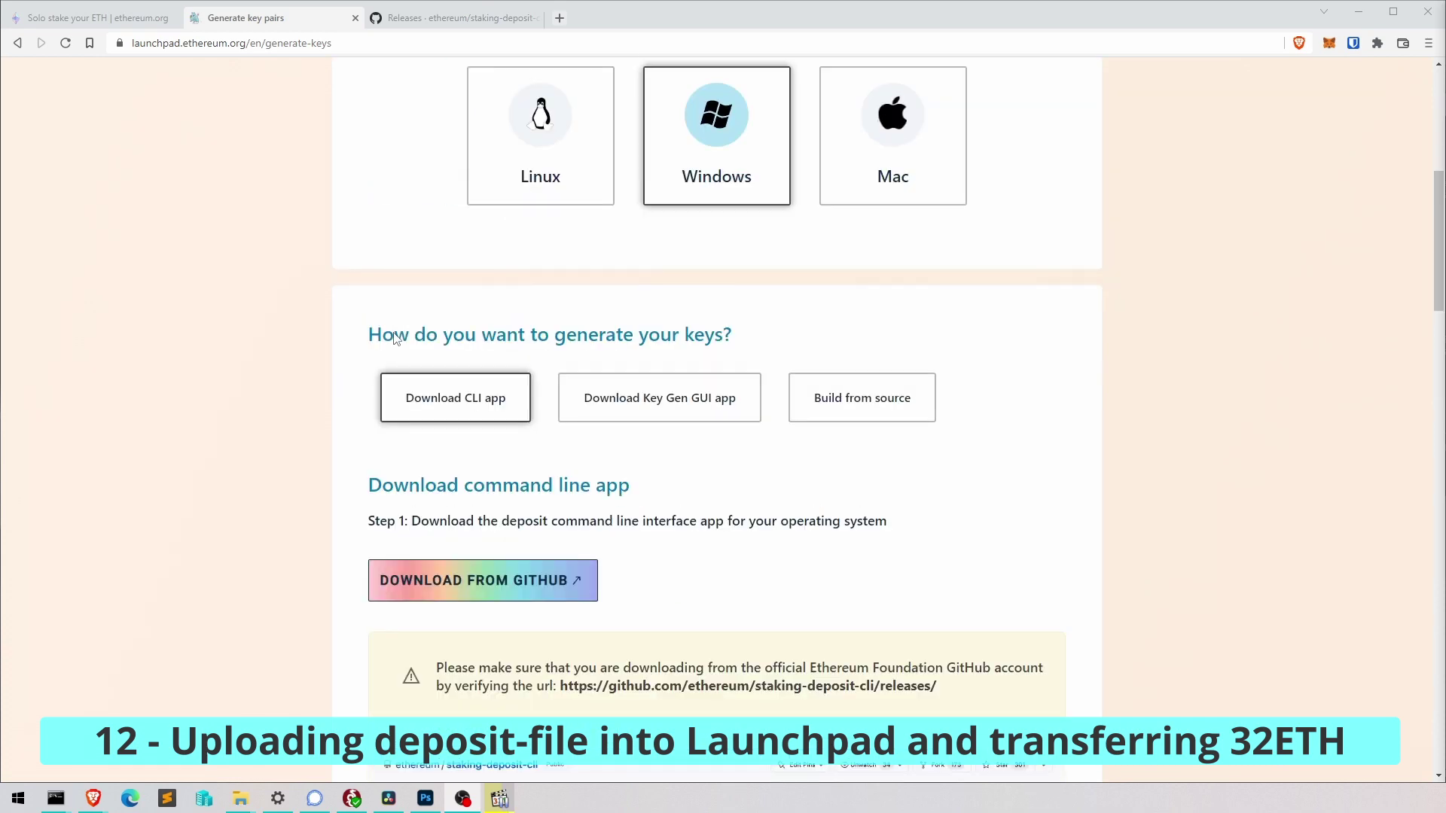
scroll(431, 346, "down", 20)
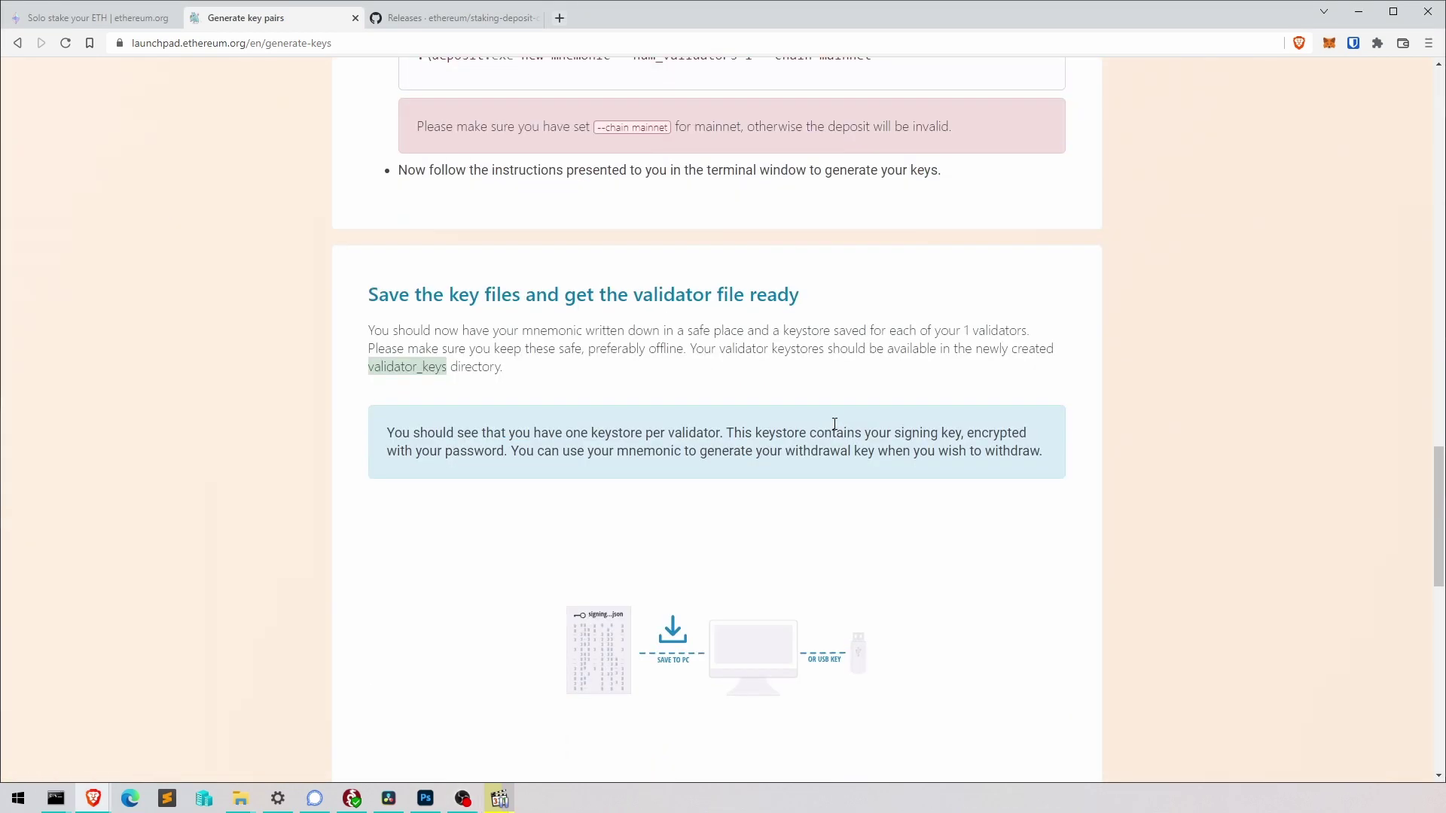
left_click(375, 624)
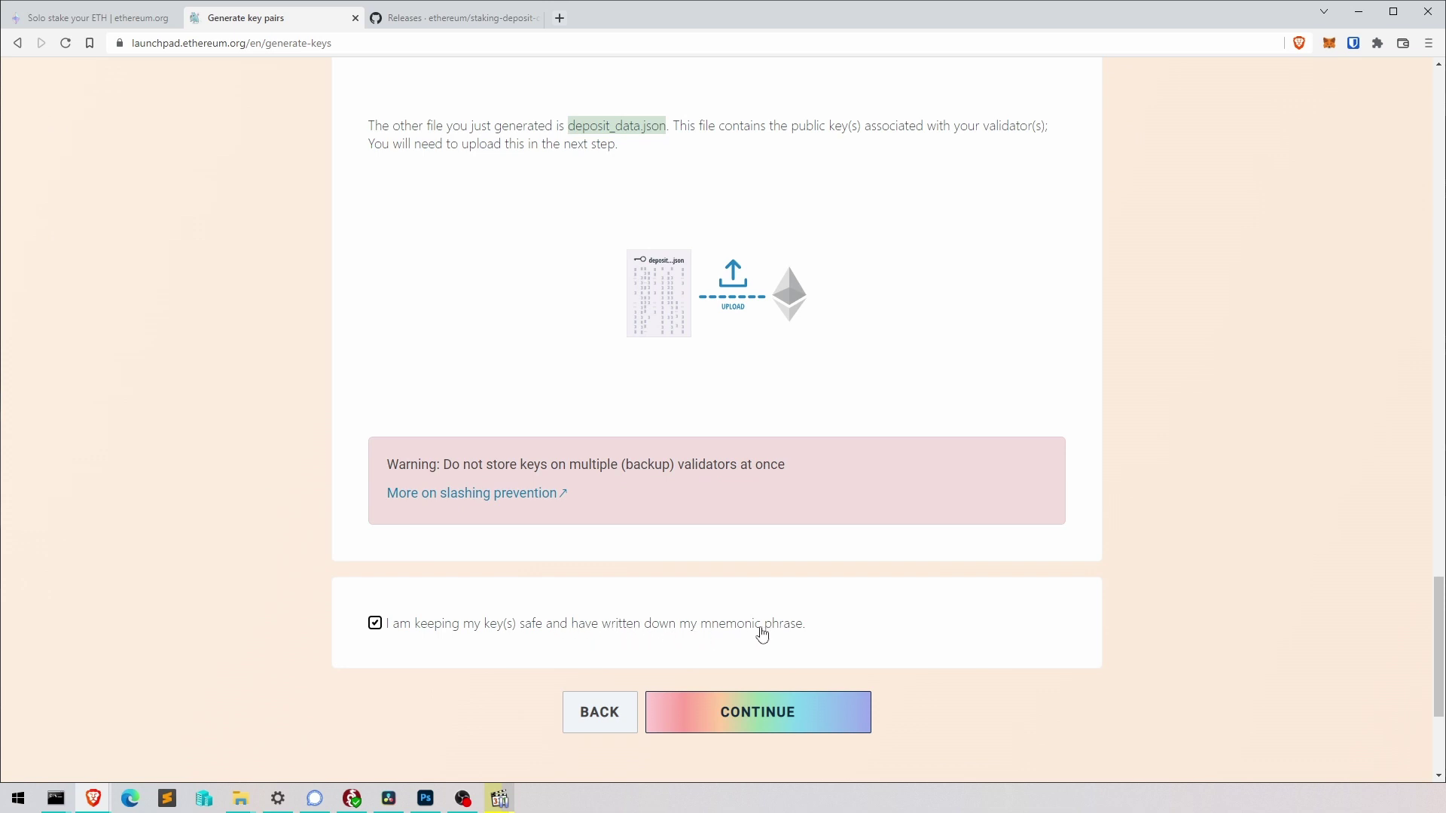
left_click(748, 725)
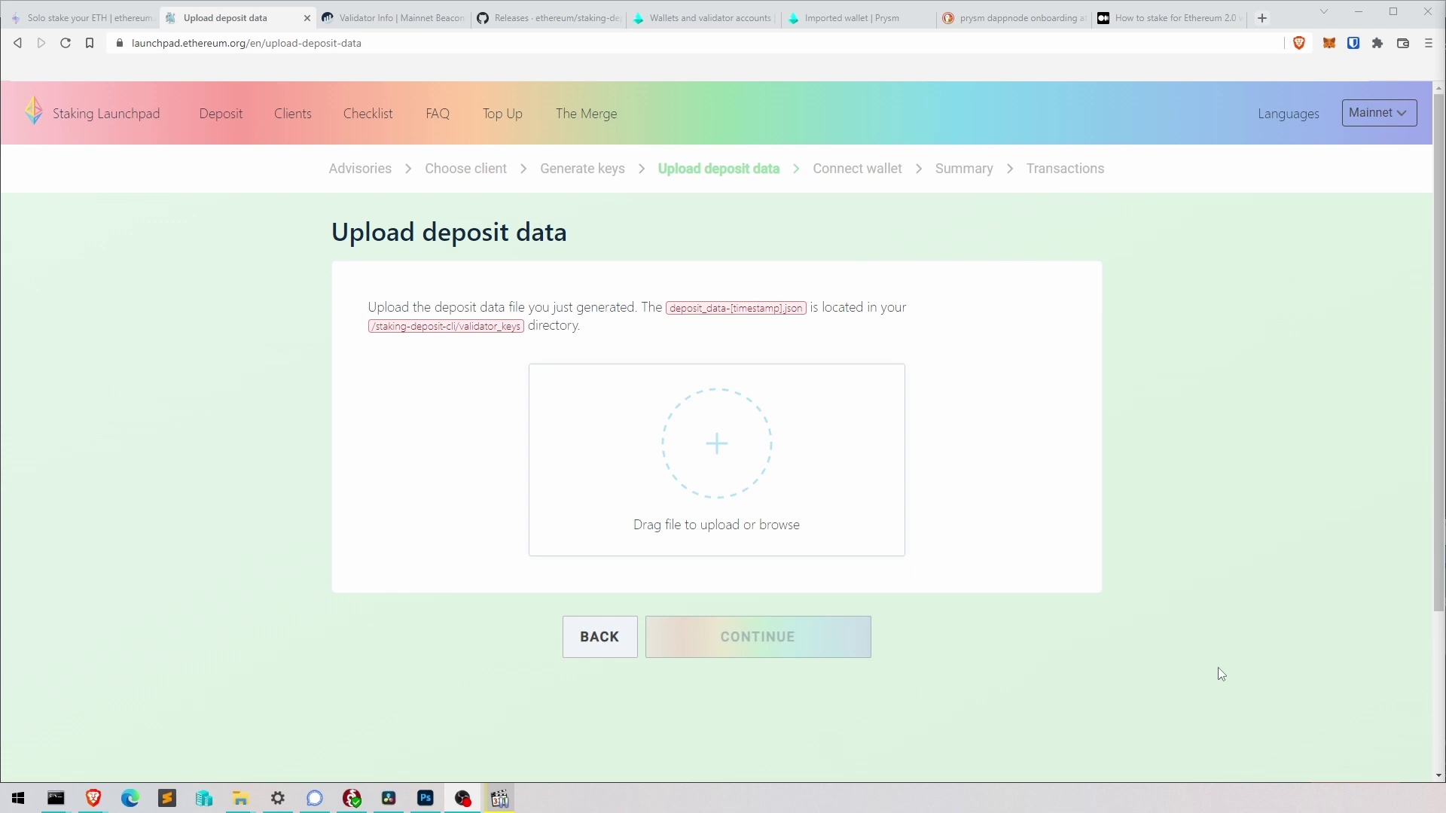
Drag deposit_data-1656027185.json from staking_deposit-cli > validator_keys onto the launchpad drop zone.
key("alt+Tab")
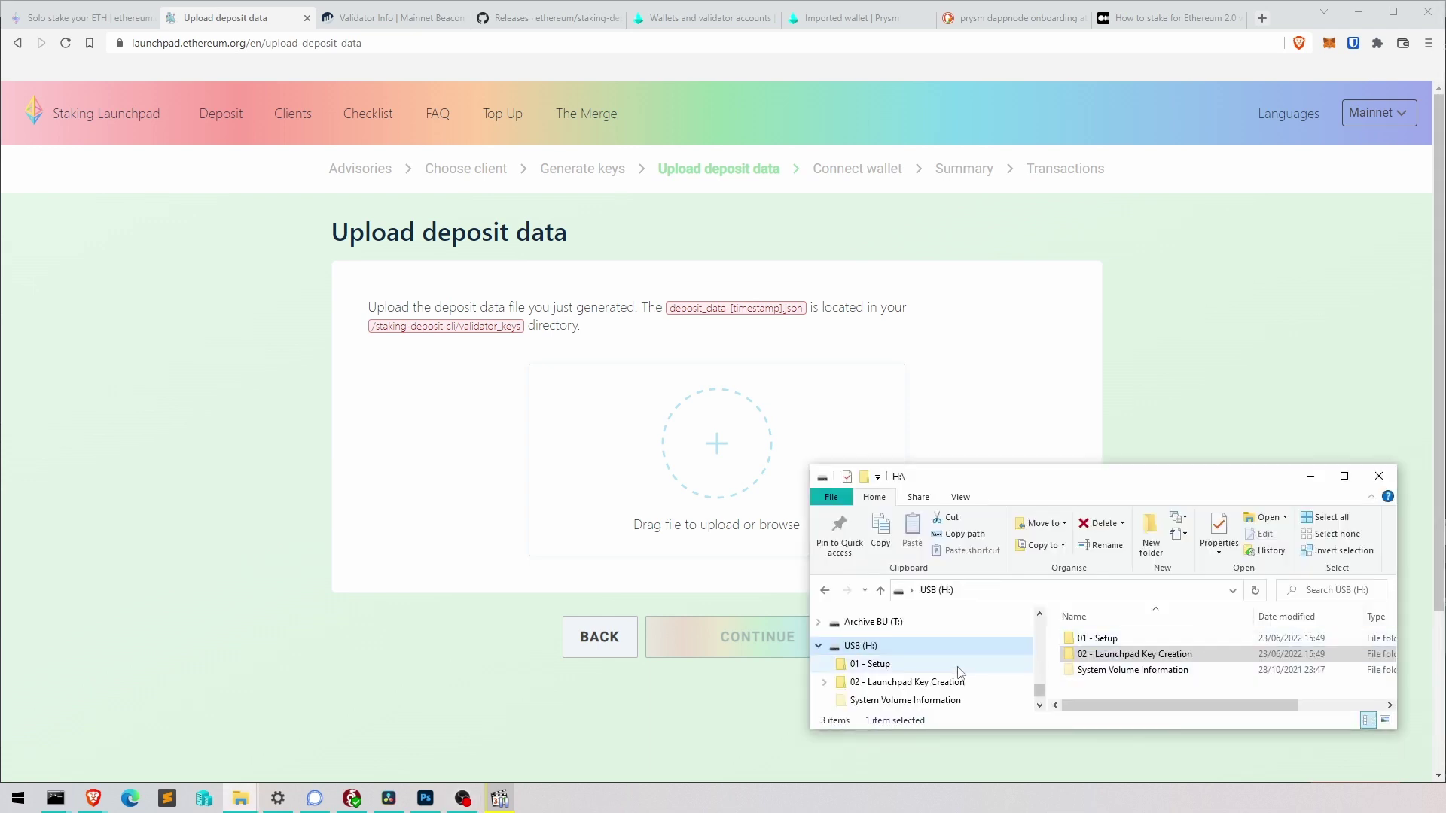
left_click(871, 682)
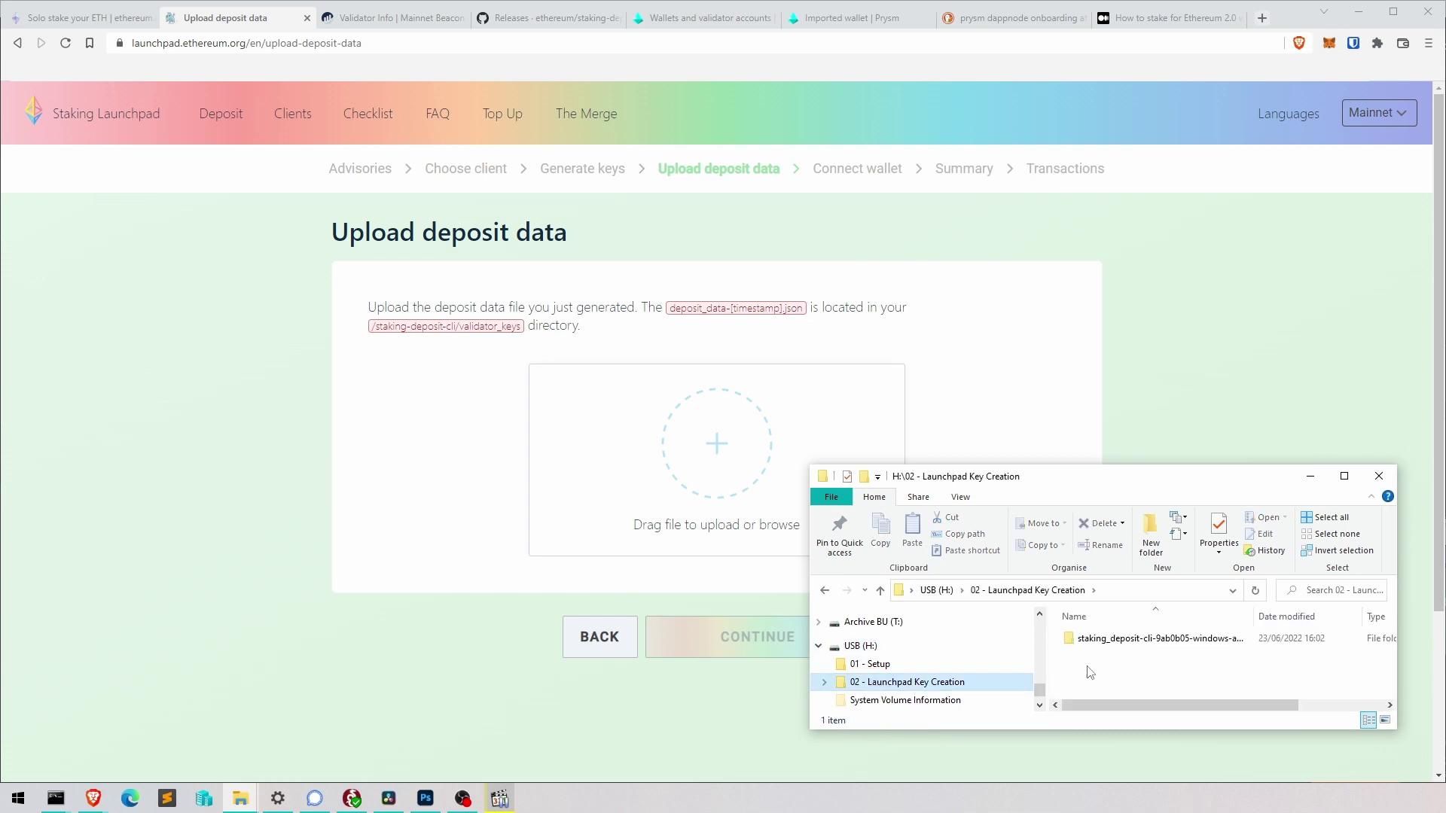
double_click(1096, 640)
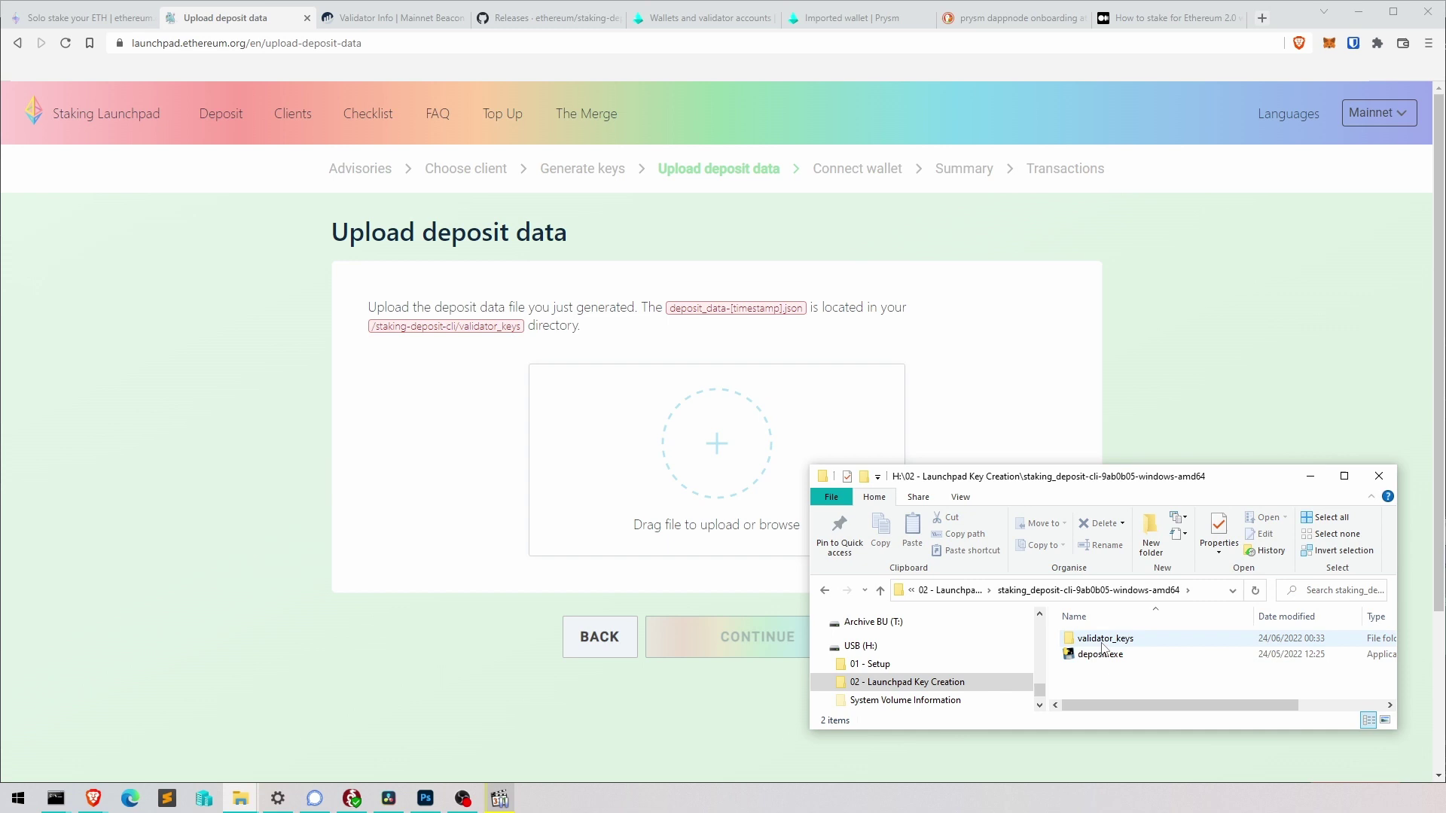
double_click(1098, 640)
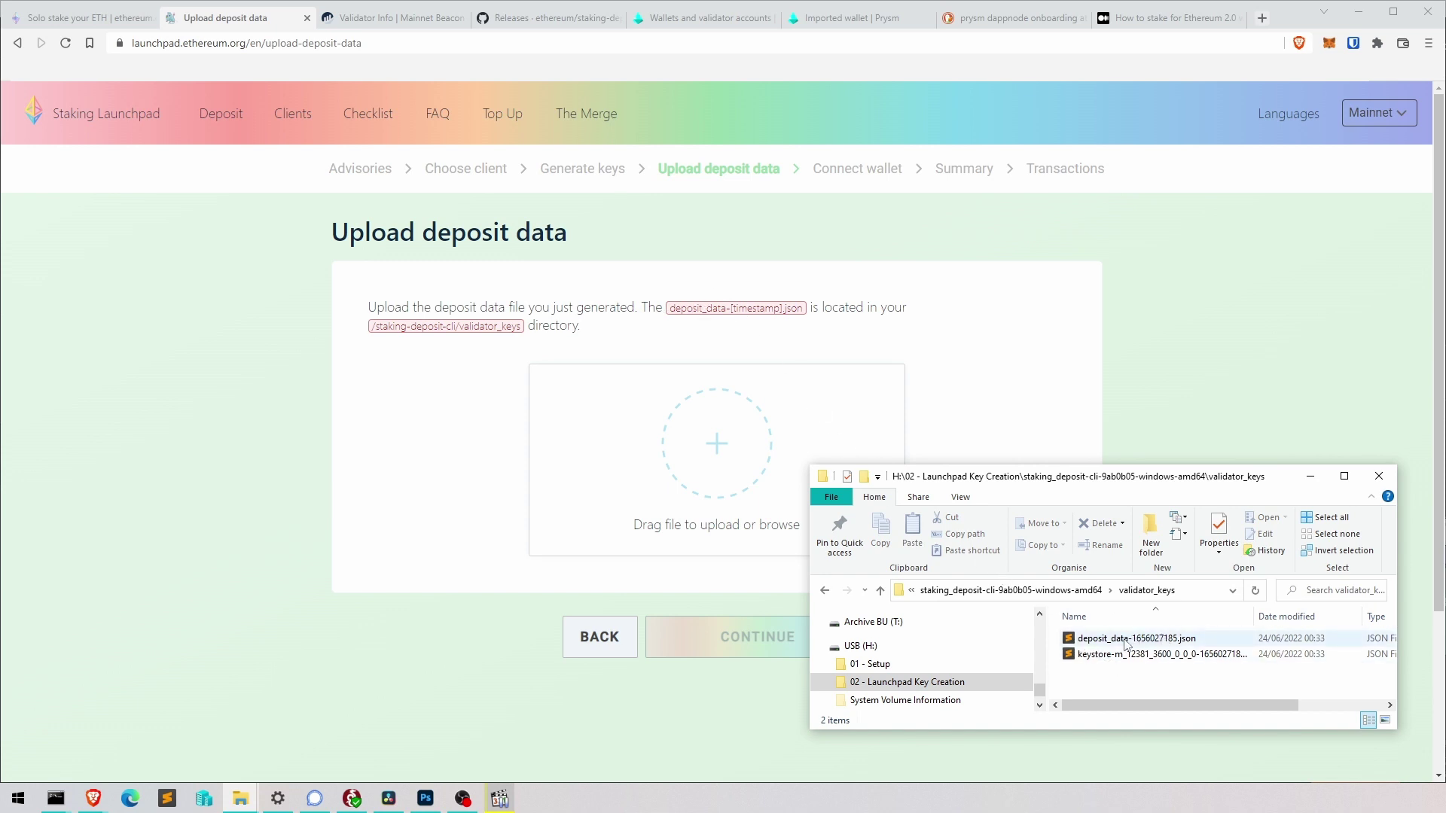
left_click_drag(1114, 641, 713, 464)
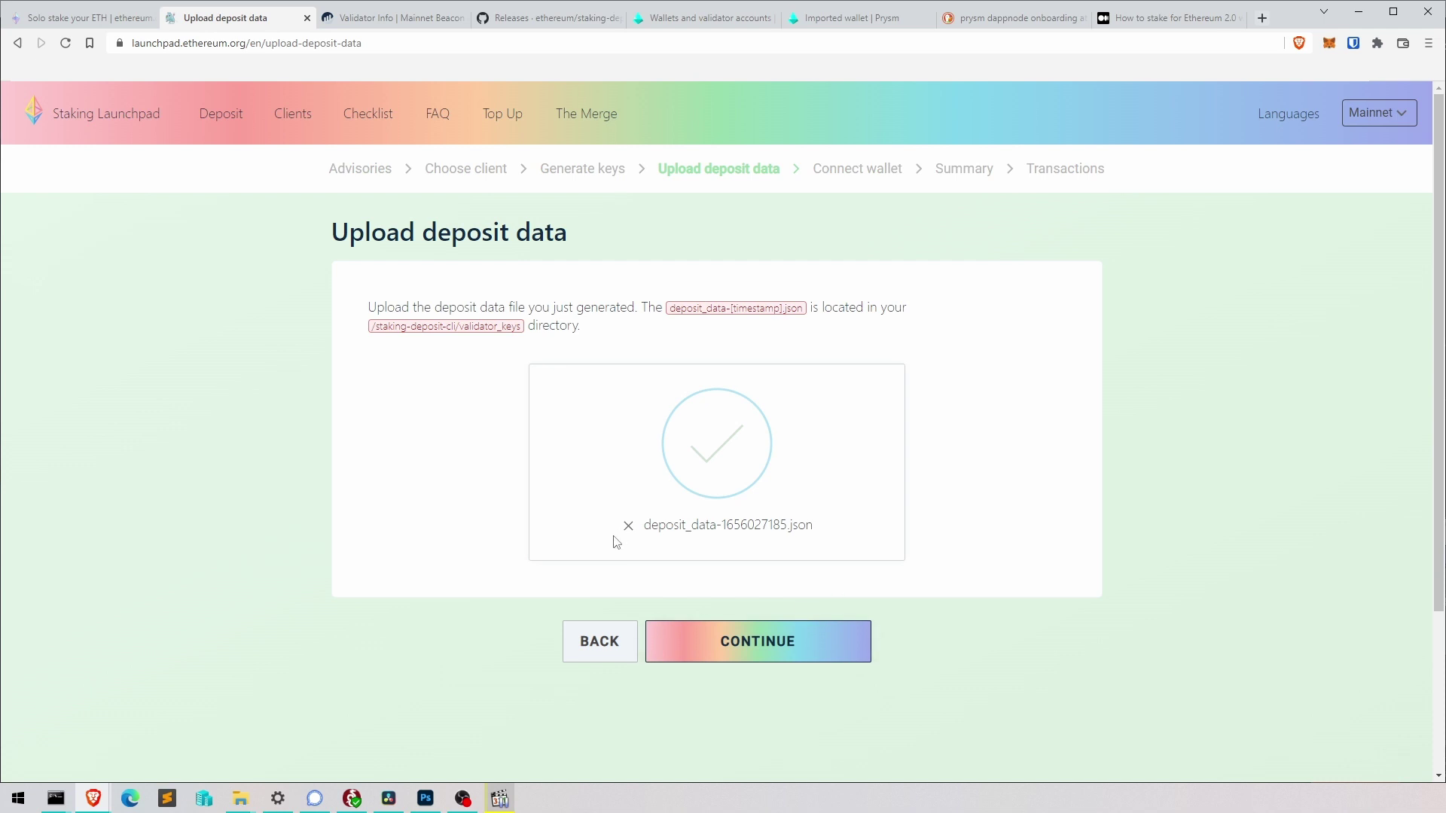
Connect the Trezor account to the launchpad through the MetaMask wallet option.
left_click(751, 648)
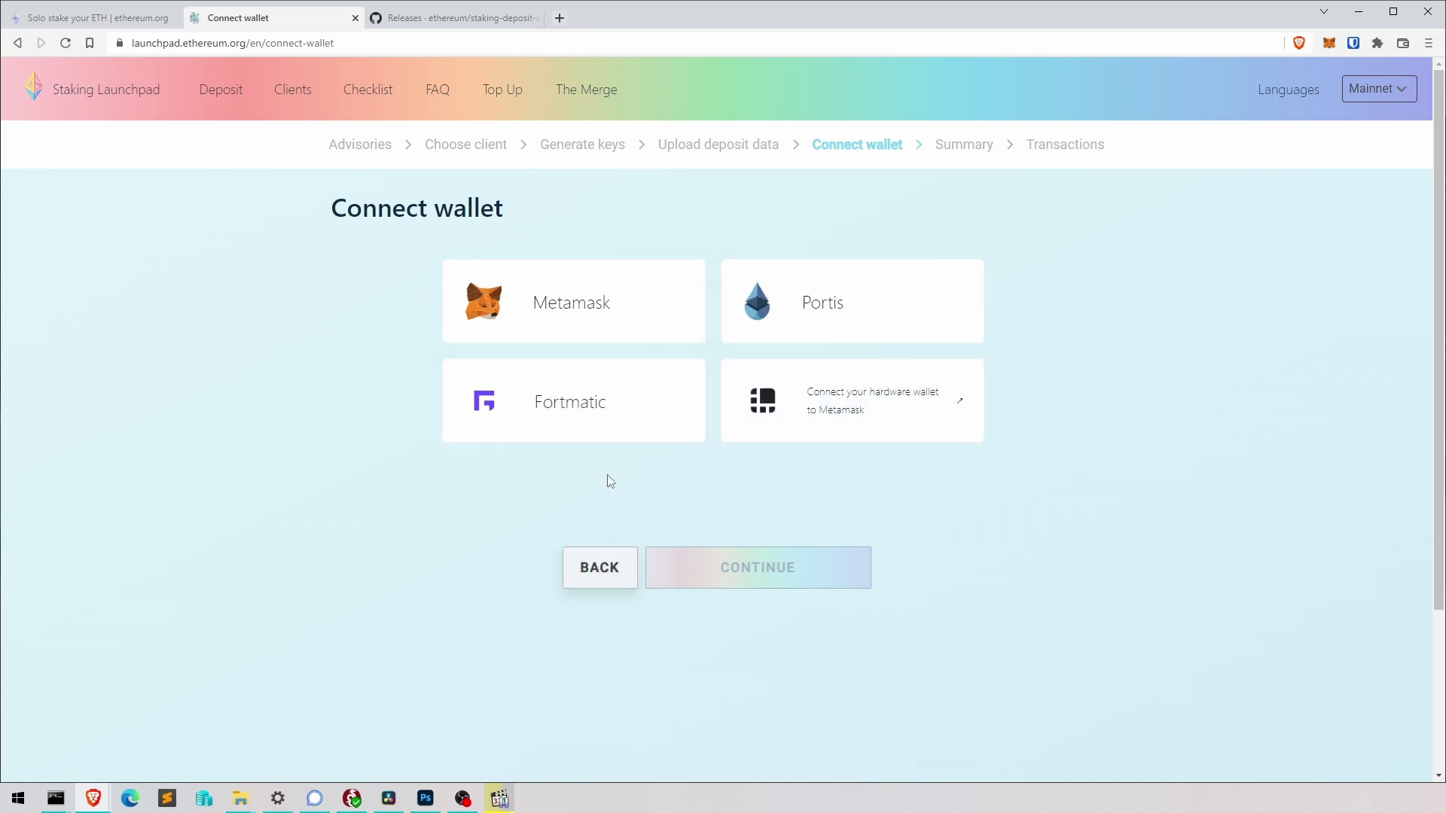
left_click(573, 309)
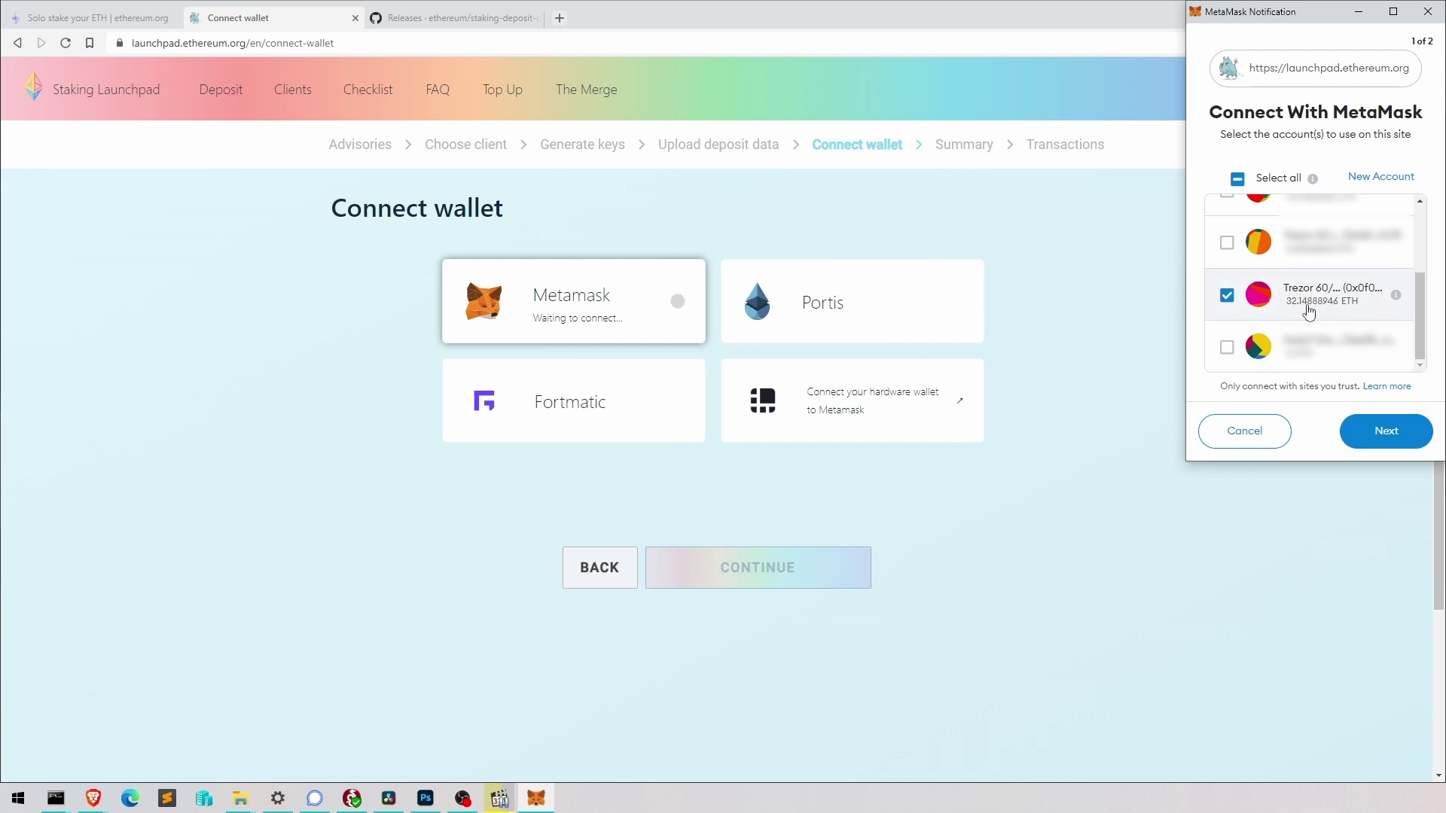
left_click(1382, 435)
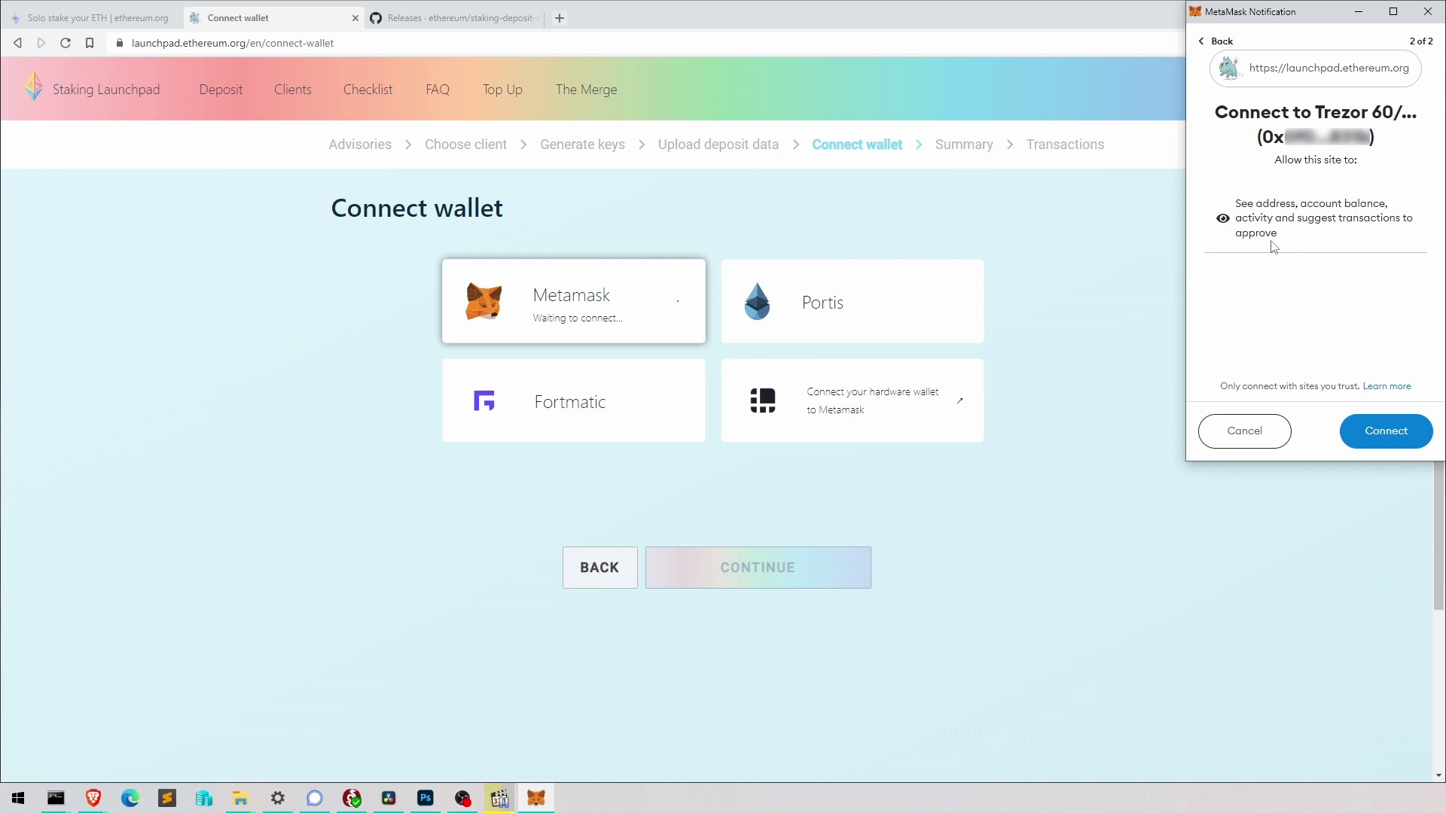
left_click(1348, 446)
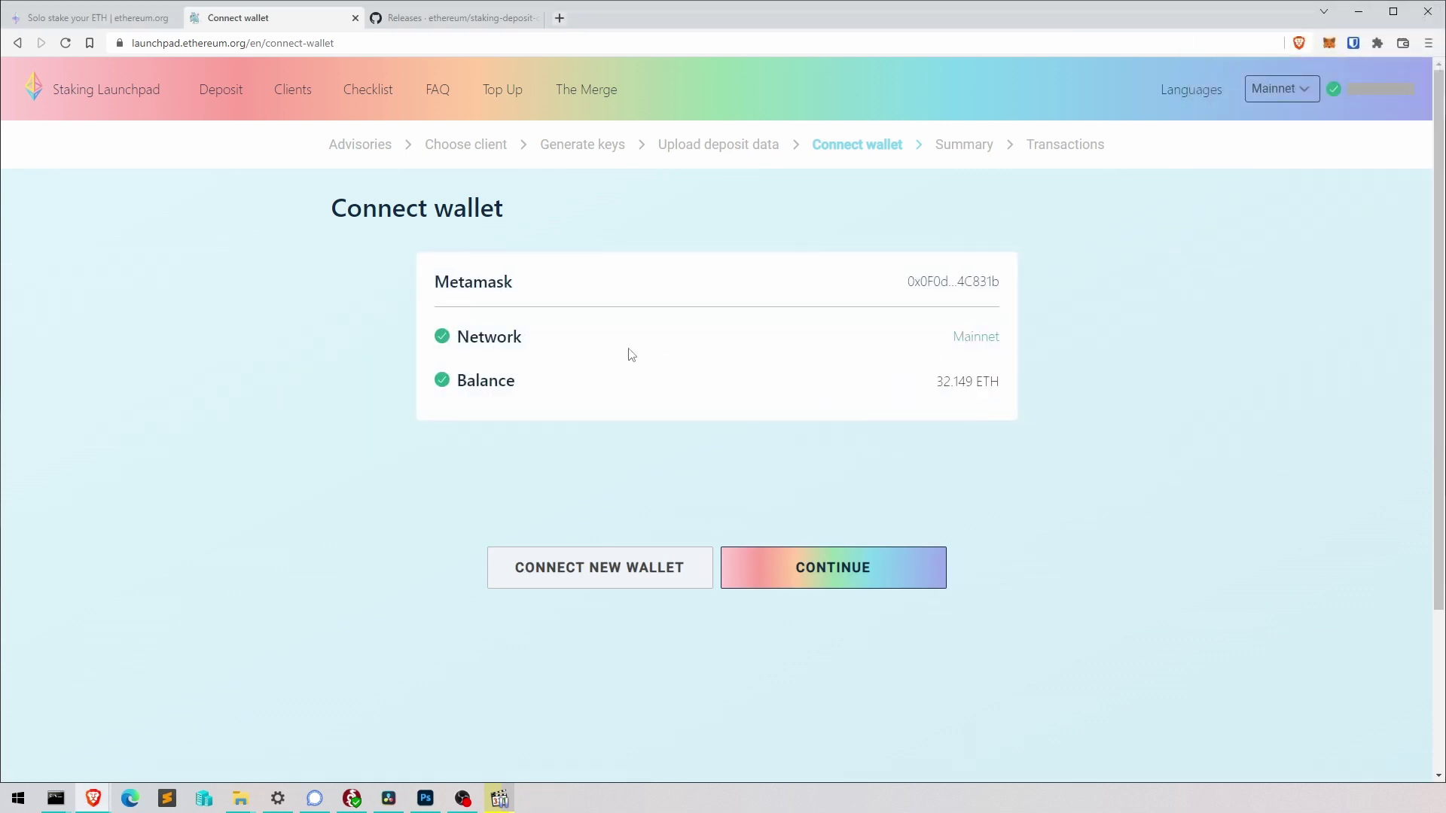
Highlight the Mainnet network check and the 32.149 ETH balance to verify them.
double_click(987, 336)
left_click(877, 406)
left_click_drag(930, 392, 977, 380)
left_click(950, 405)
left_click(963, 410)
left_click(912, 389)
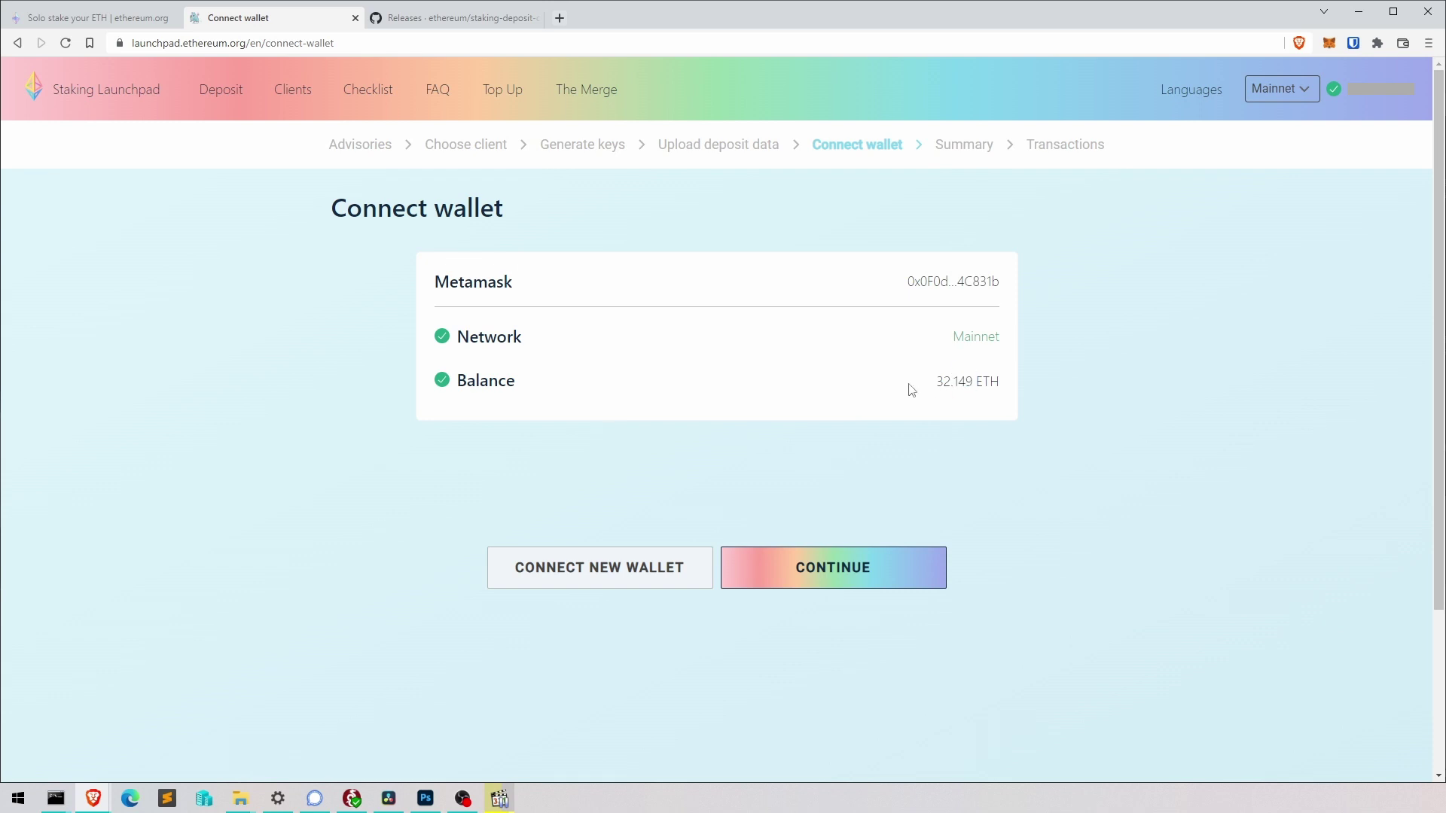
On the Summary step, acknowledge the early-adopter, slashing and irreversible-transaction risks.
left_click(845, 572)
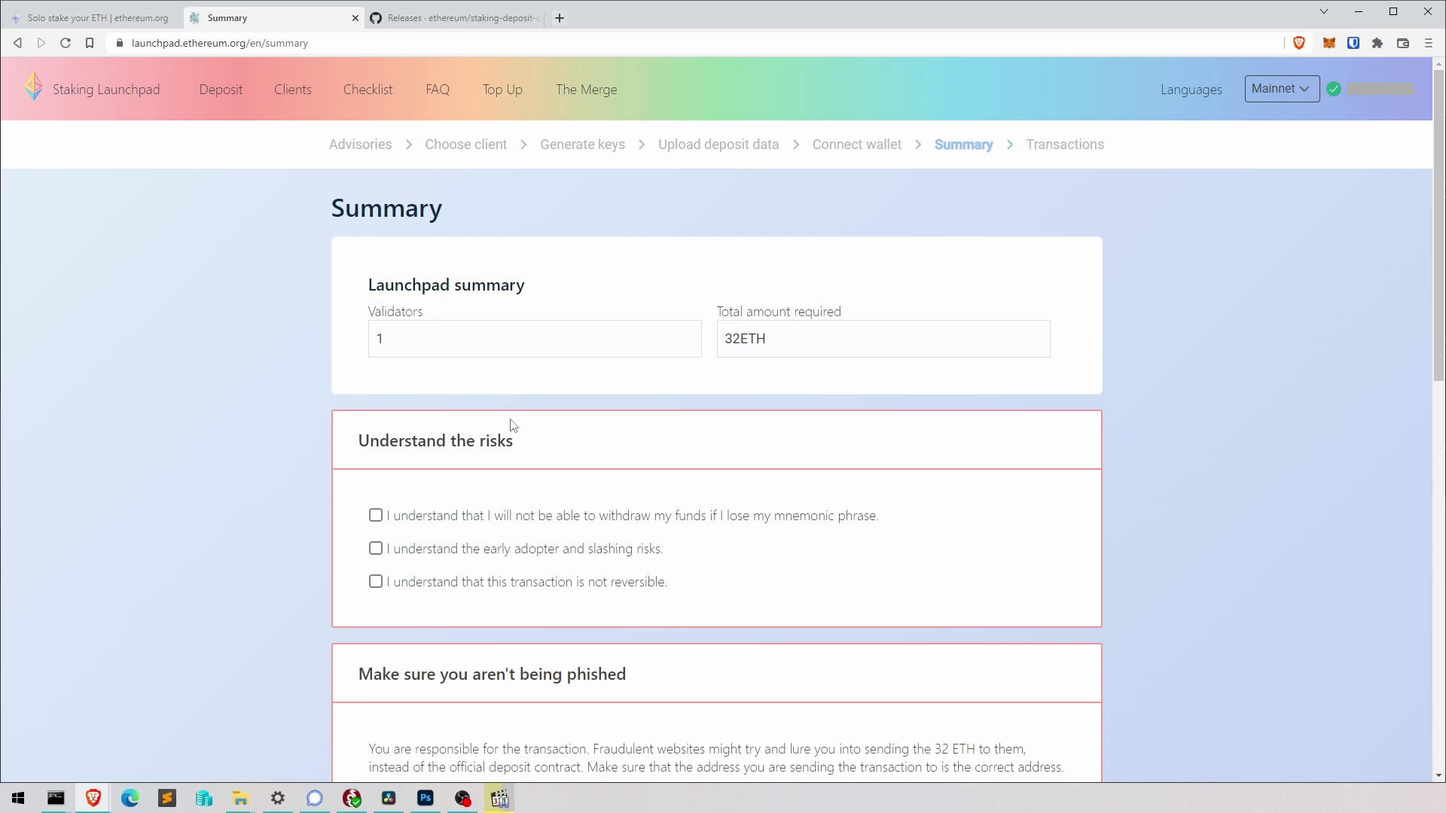
scroll(376, 450, "down", 1)
scroll(838, 445, "down", 1)
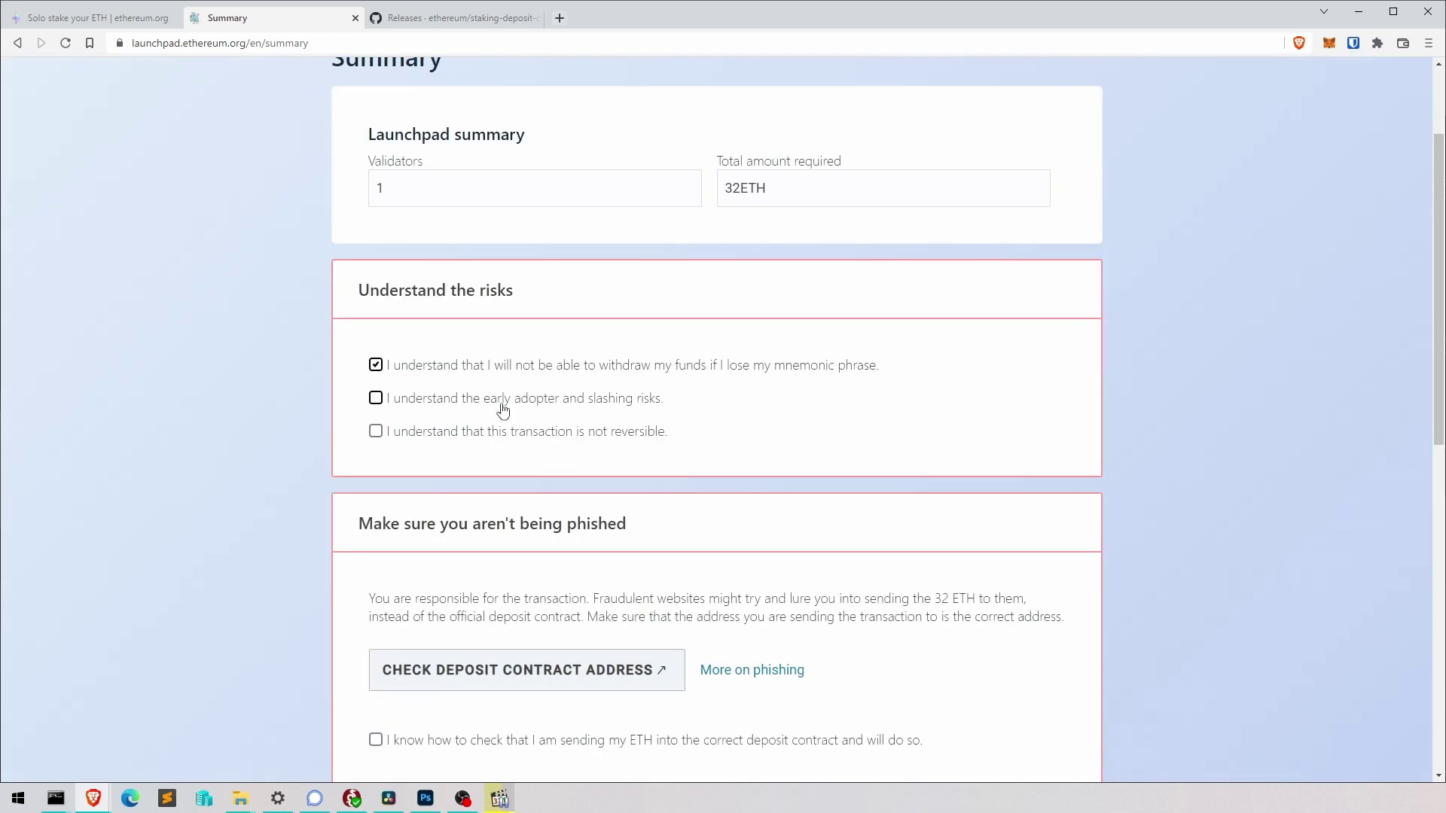
left_click(375, 398)
left_click(376, 431)
scroll(585, 380, "down", 3)
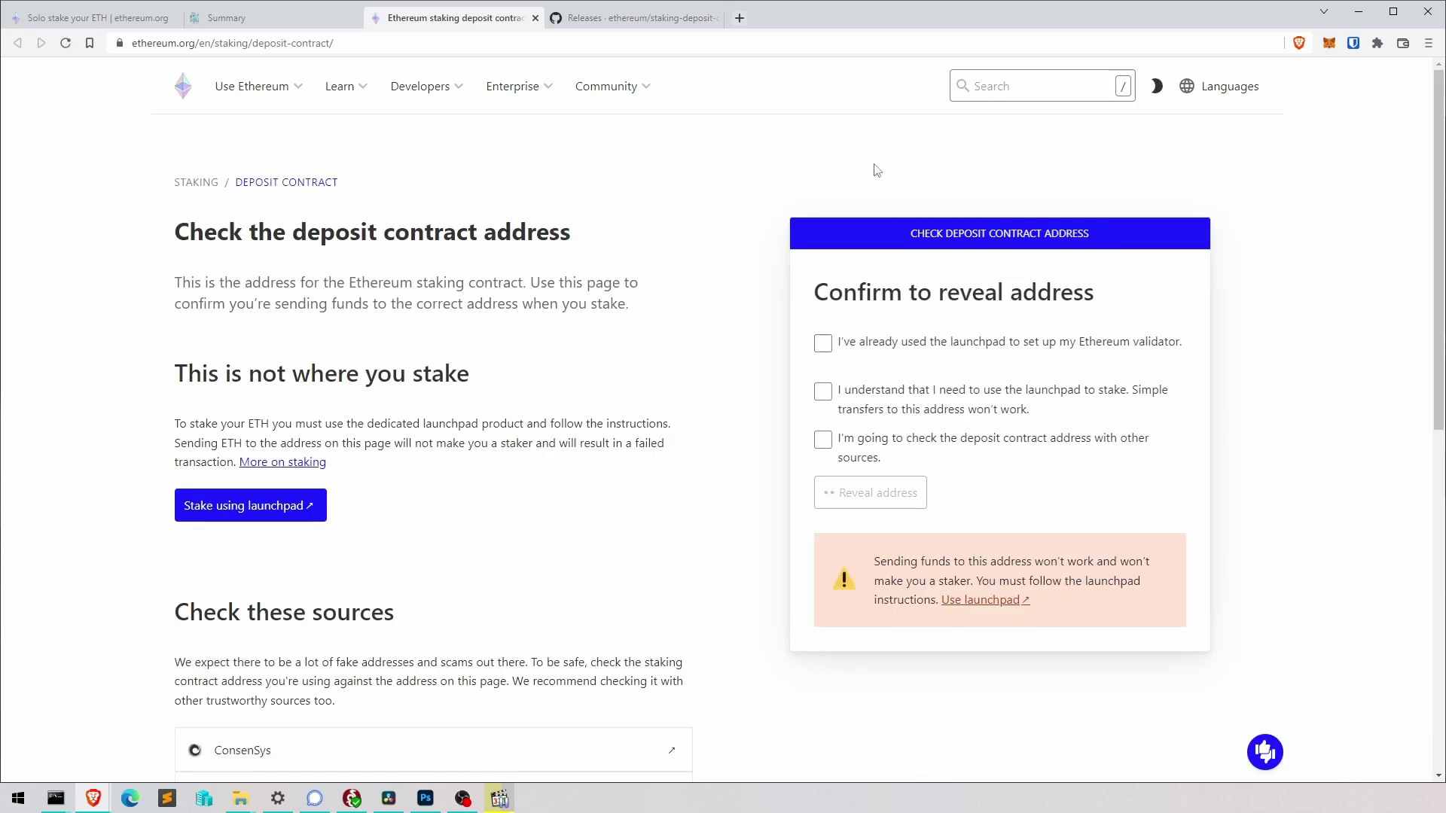
Acknowledge the phishing and double-deposit warnings after revealing the deposit contract address on ethereum.org.
left_click(823, 344)
left_click(823, 392)
left_click(823, 439)
left_click(873, 494)
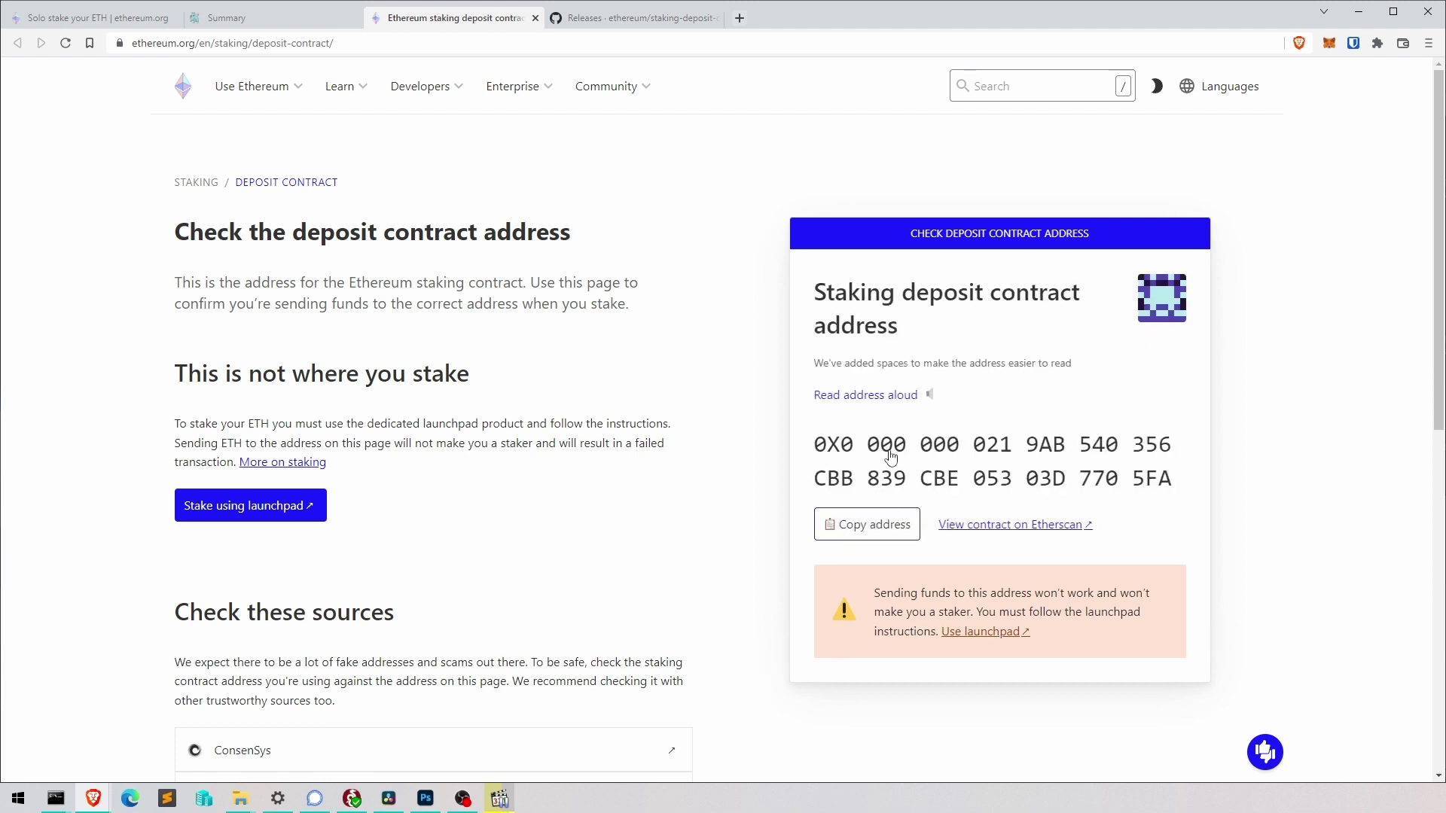
left_click_drag(474, 21, 470, 53)
left_click(615, 520)
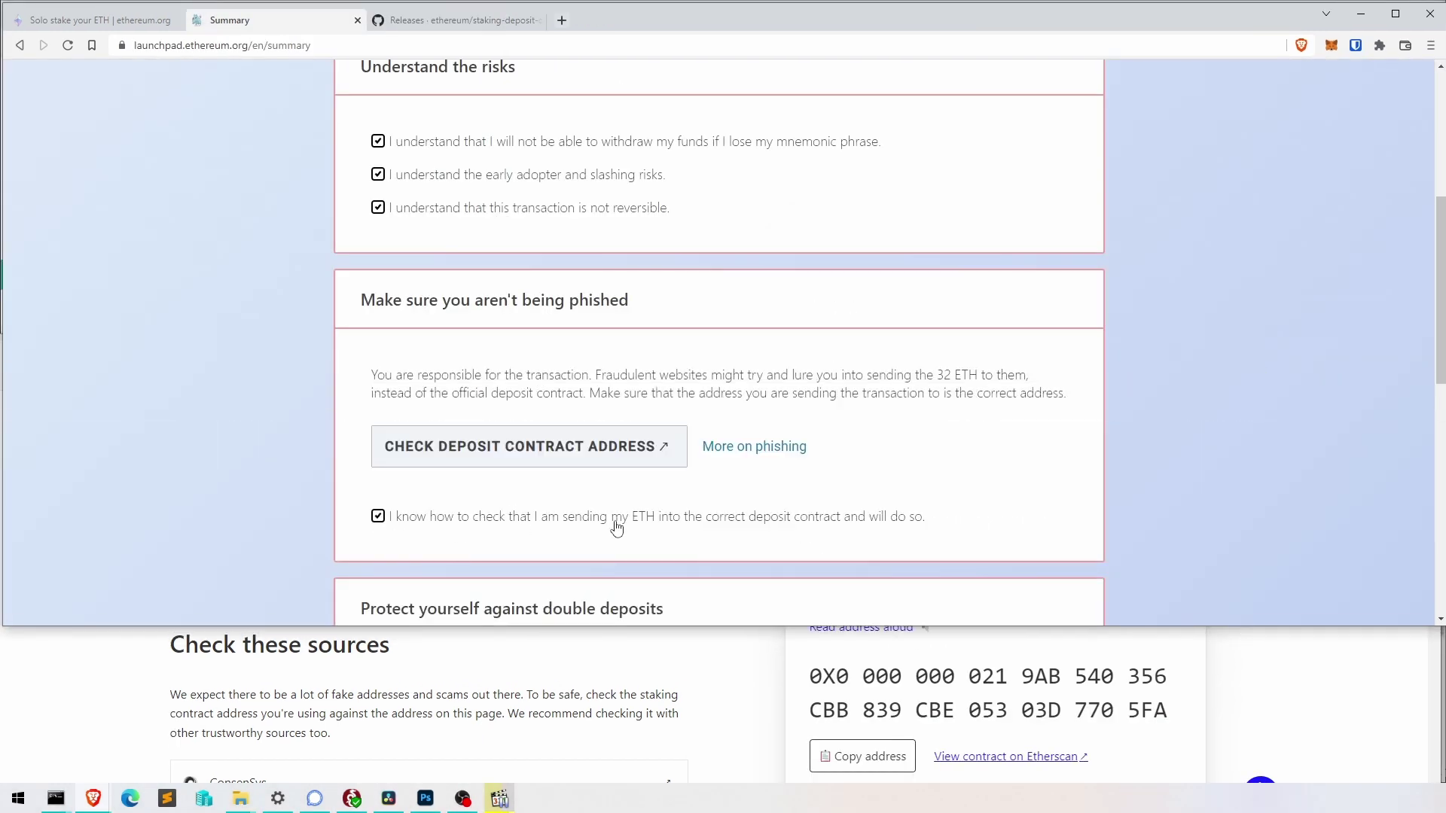
scroll(616, 527, "down", 5)
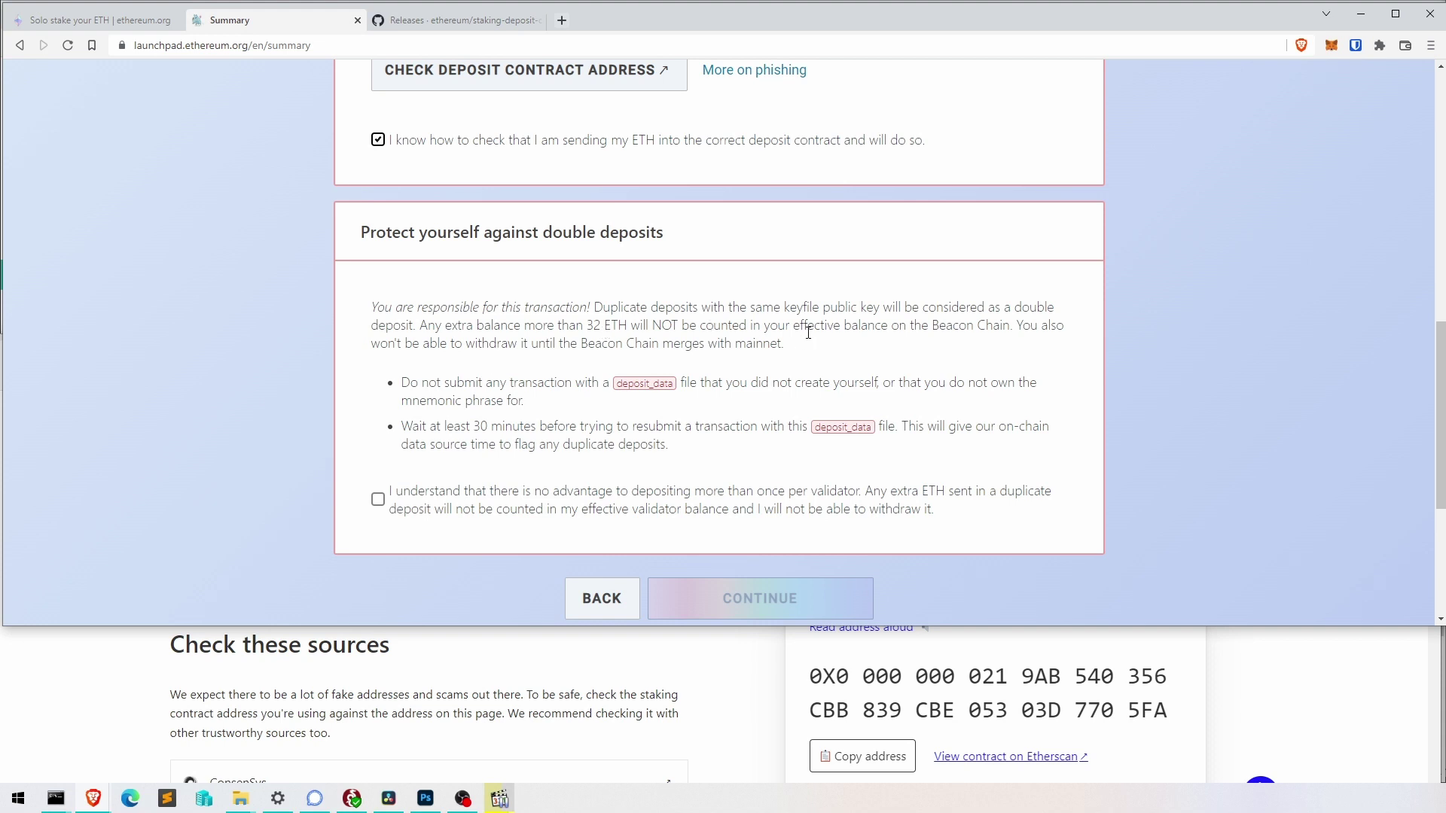
left_click(536, 516)
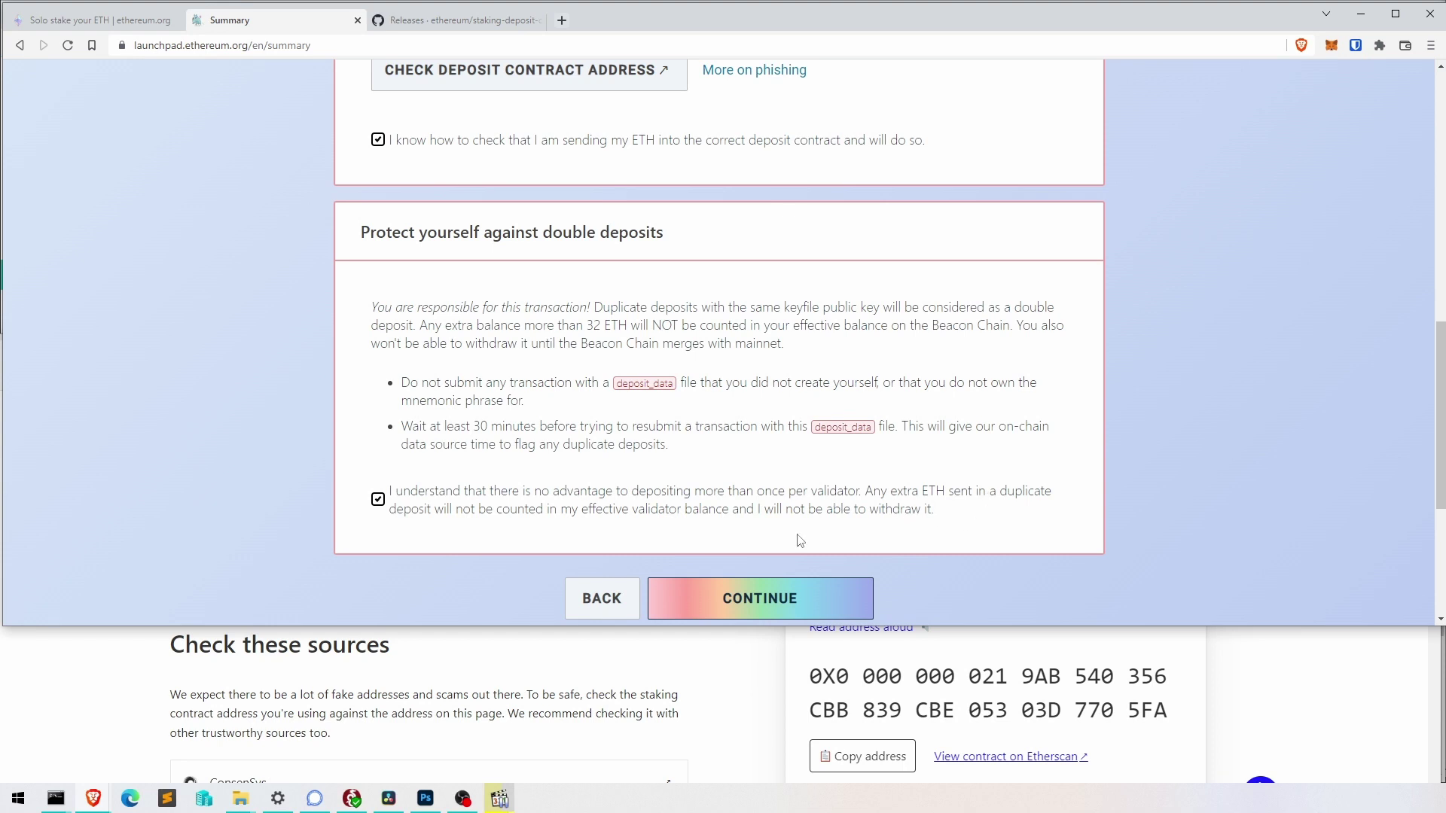
On the Transactions step, click Confirm deposit beside the validator public key to request 32 ETH.
left_click(779, 599)
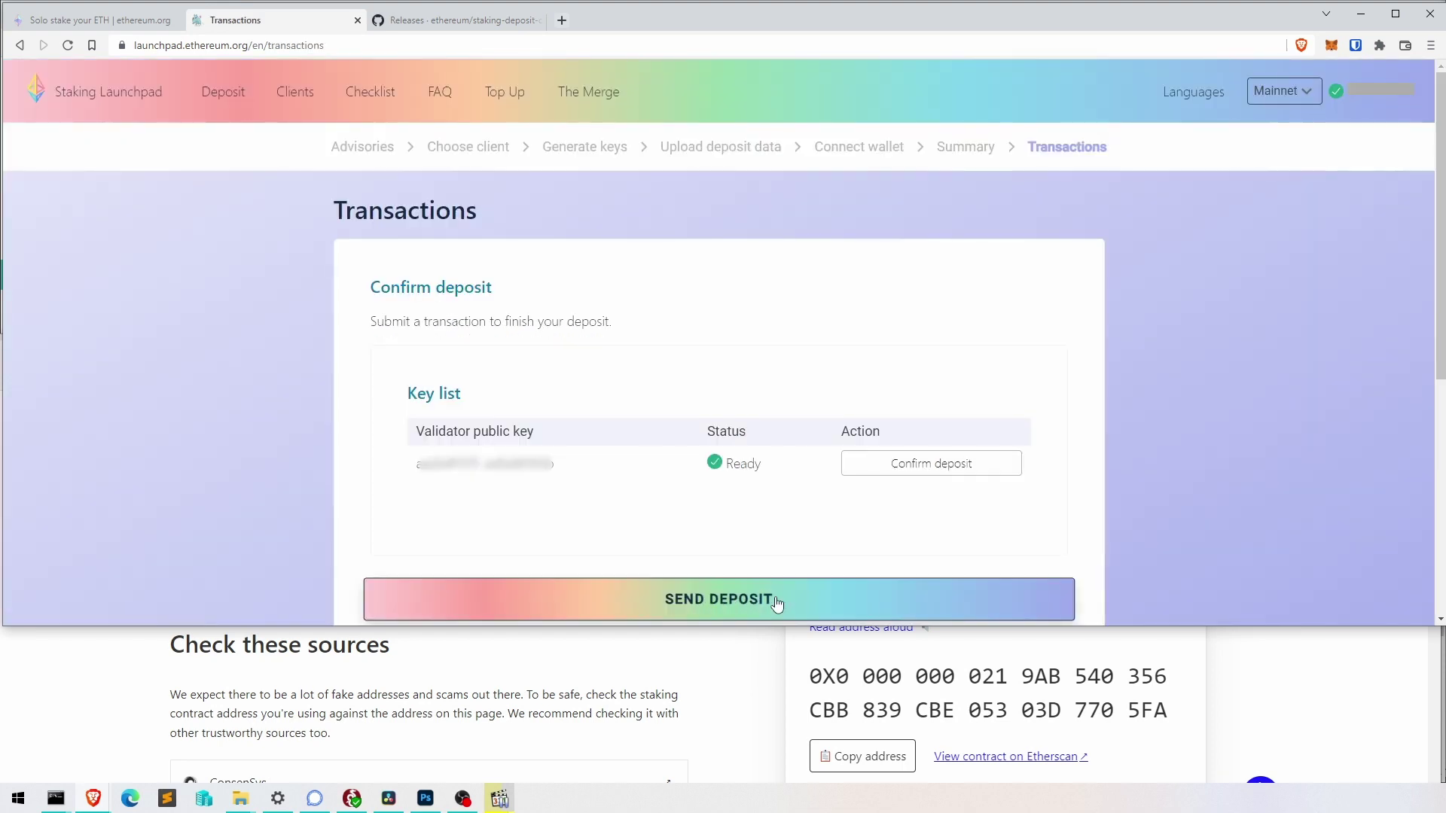
scroll(764, 482, "down", 1)
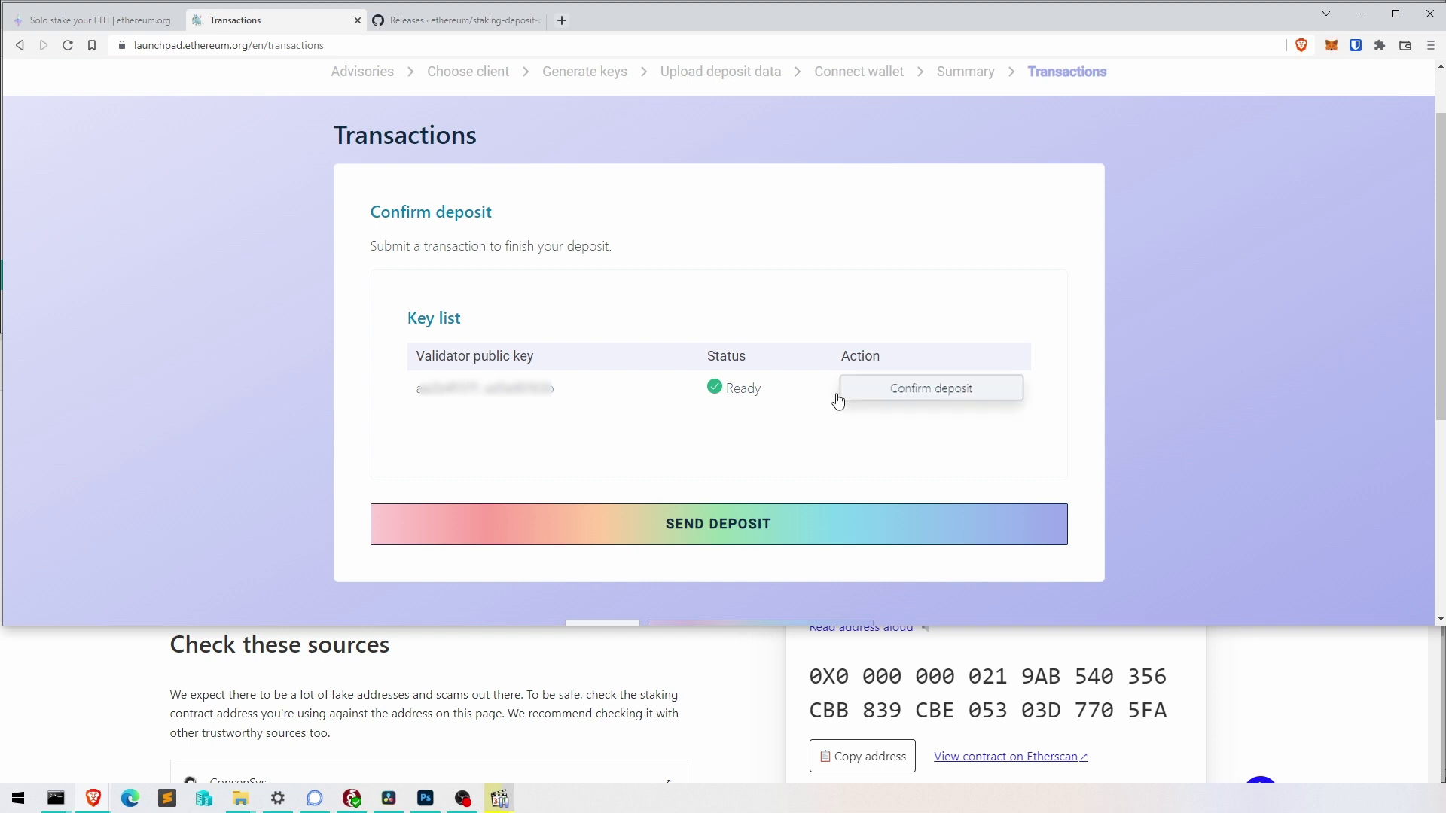
scroll(752, 481, "down", 2)
scroll(787, 470, "up", 2)
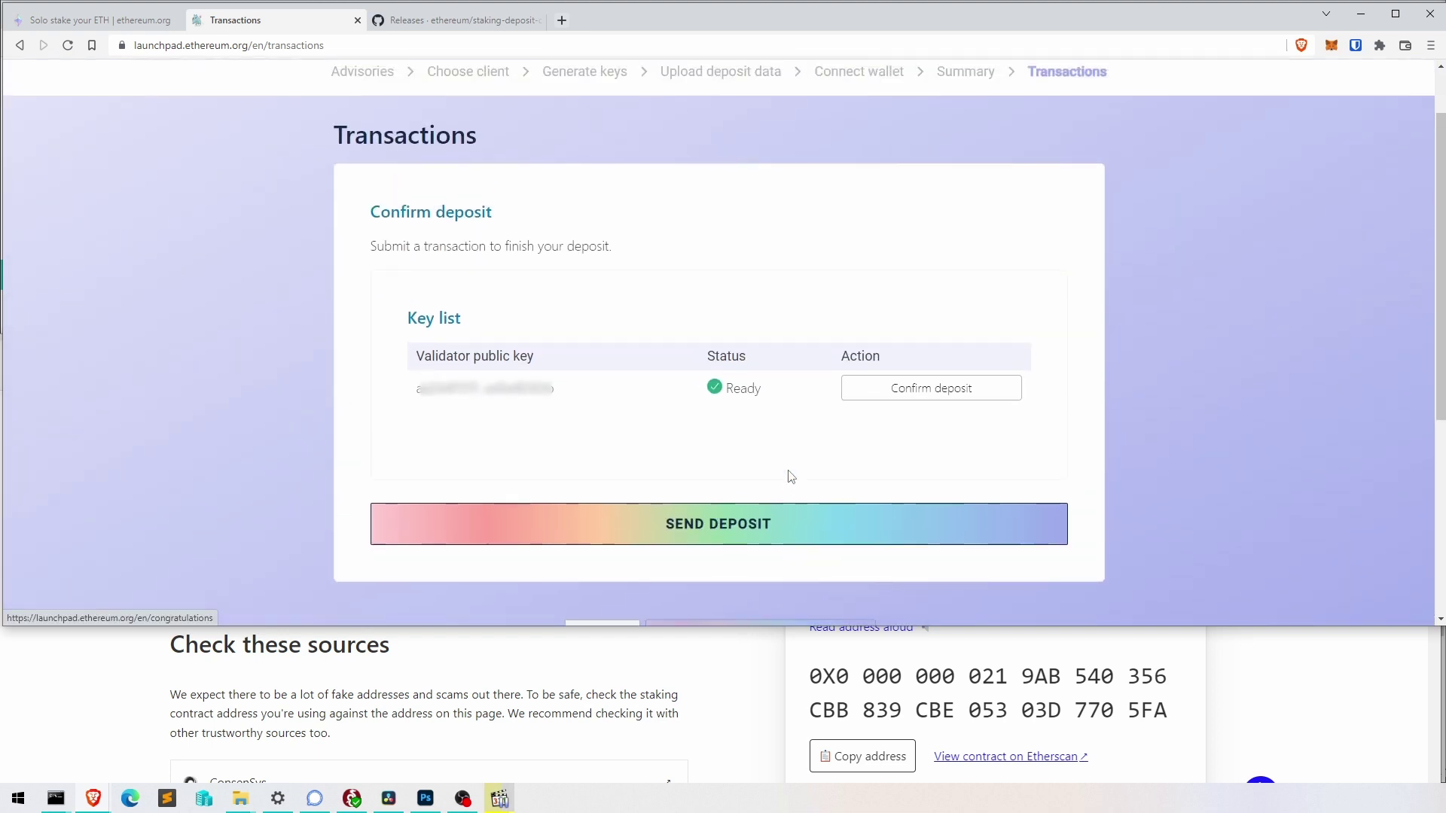
scroll(797, 449, "down", 1)
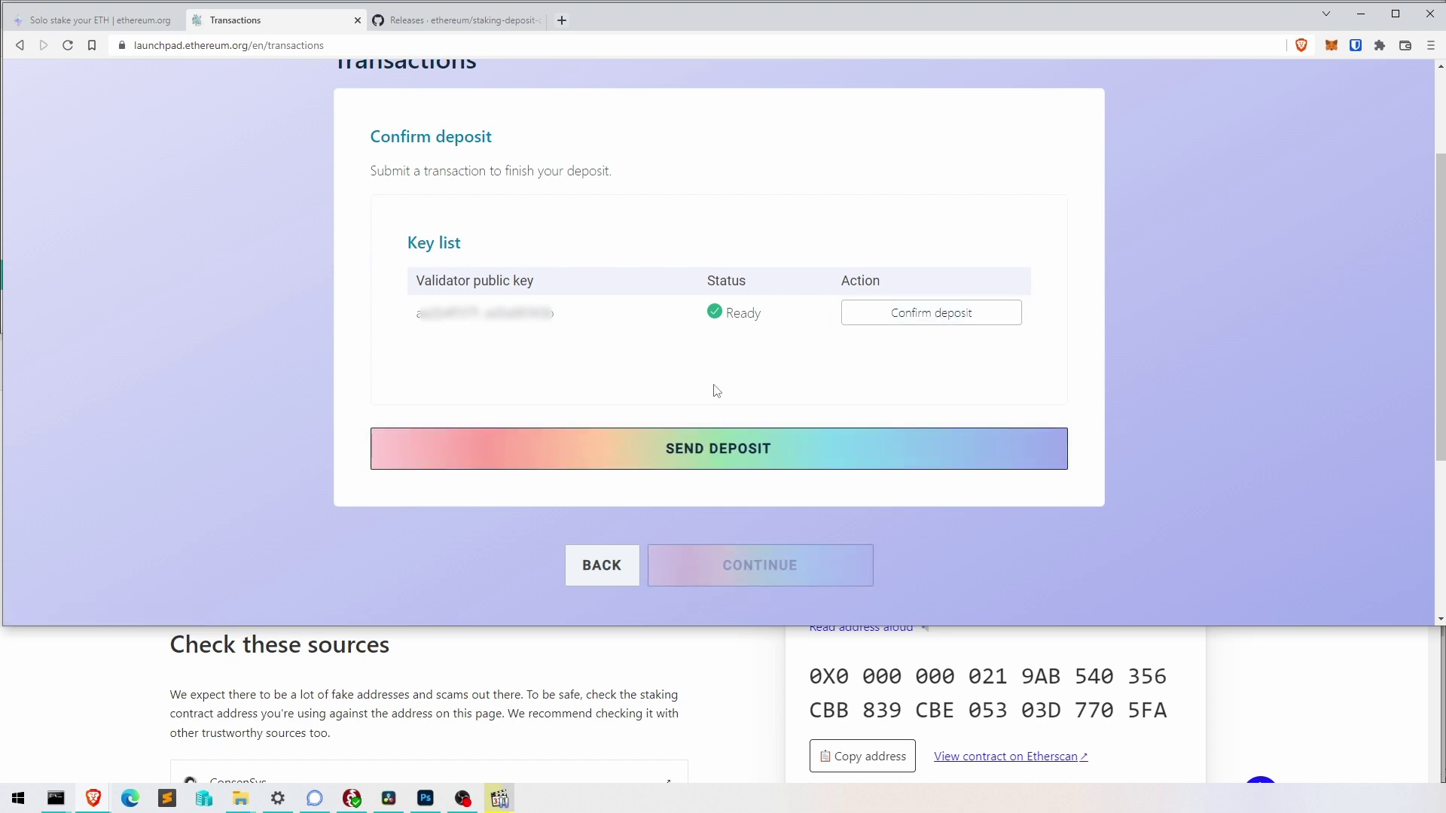
scroll(716, 391, "up", 1)
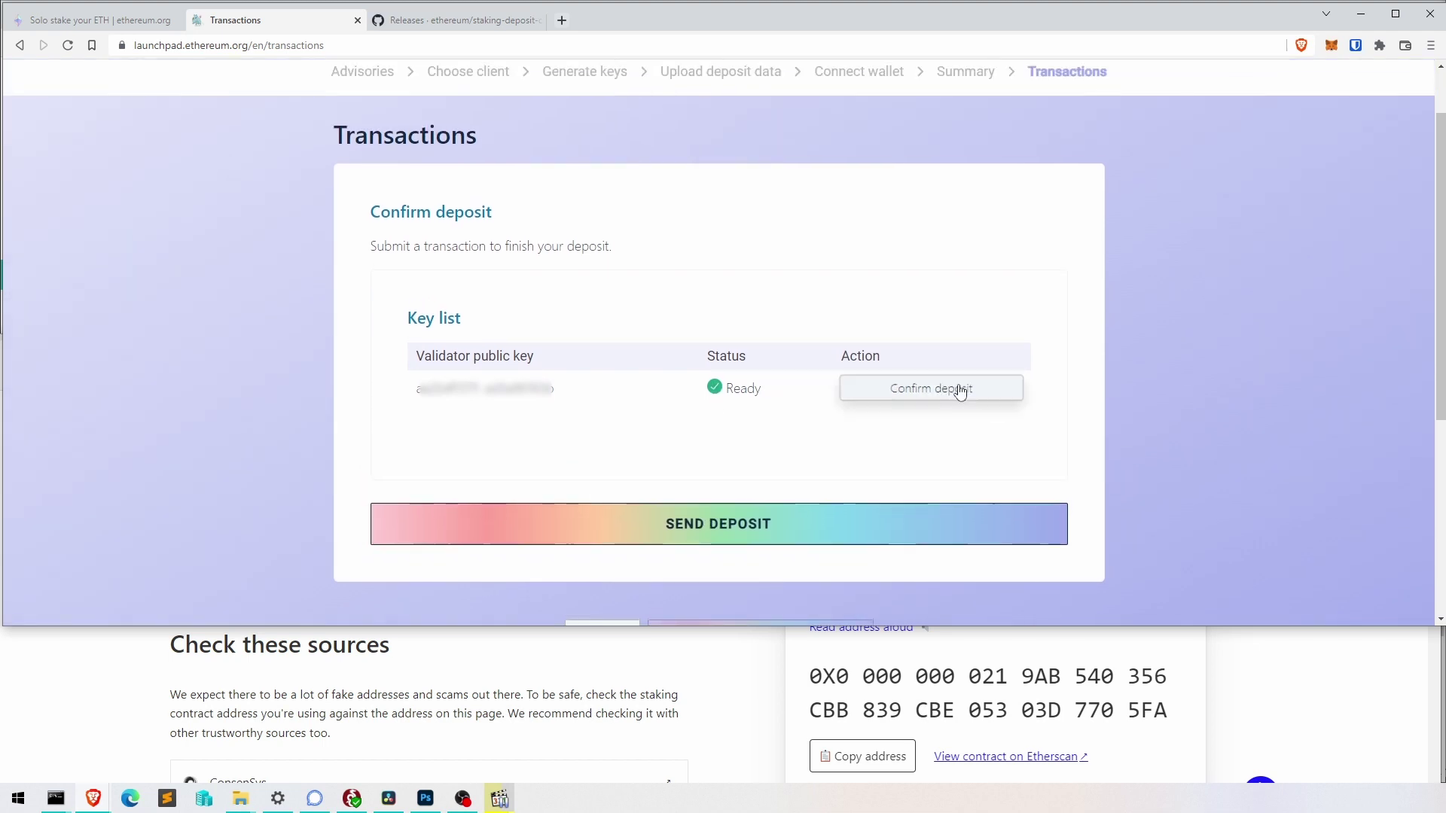
left_click(935, 391)
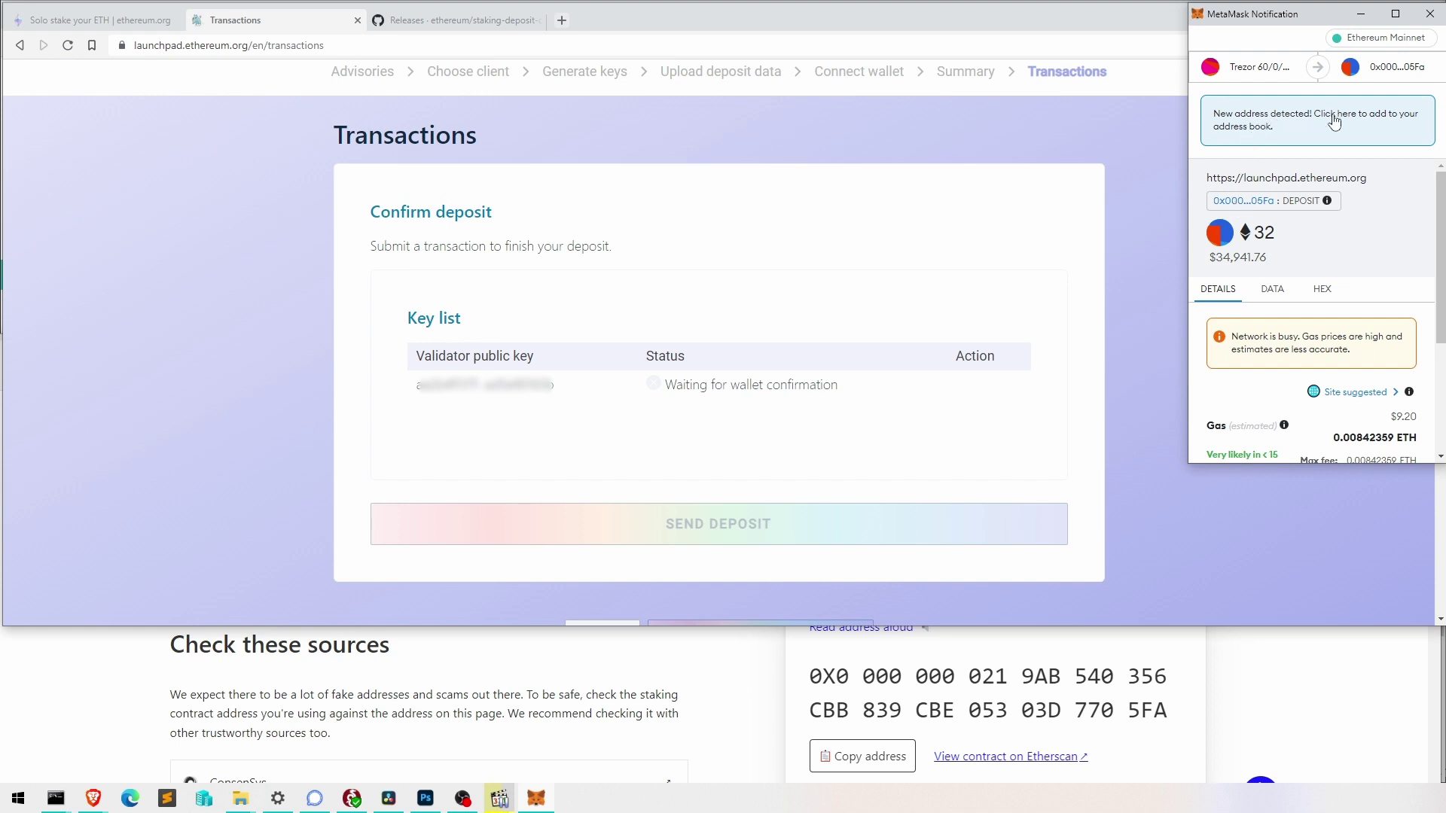
Open the 'New address detected' banner to see the 0x000…05fa contract address details.
left_click(1256, 132)
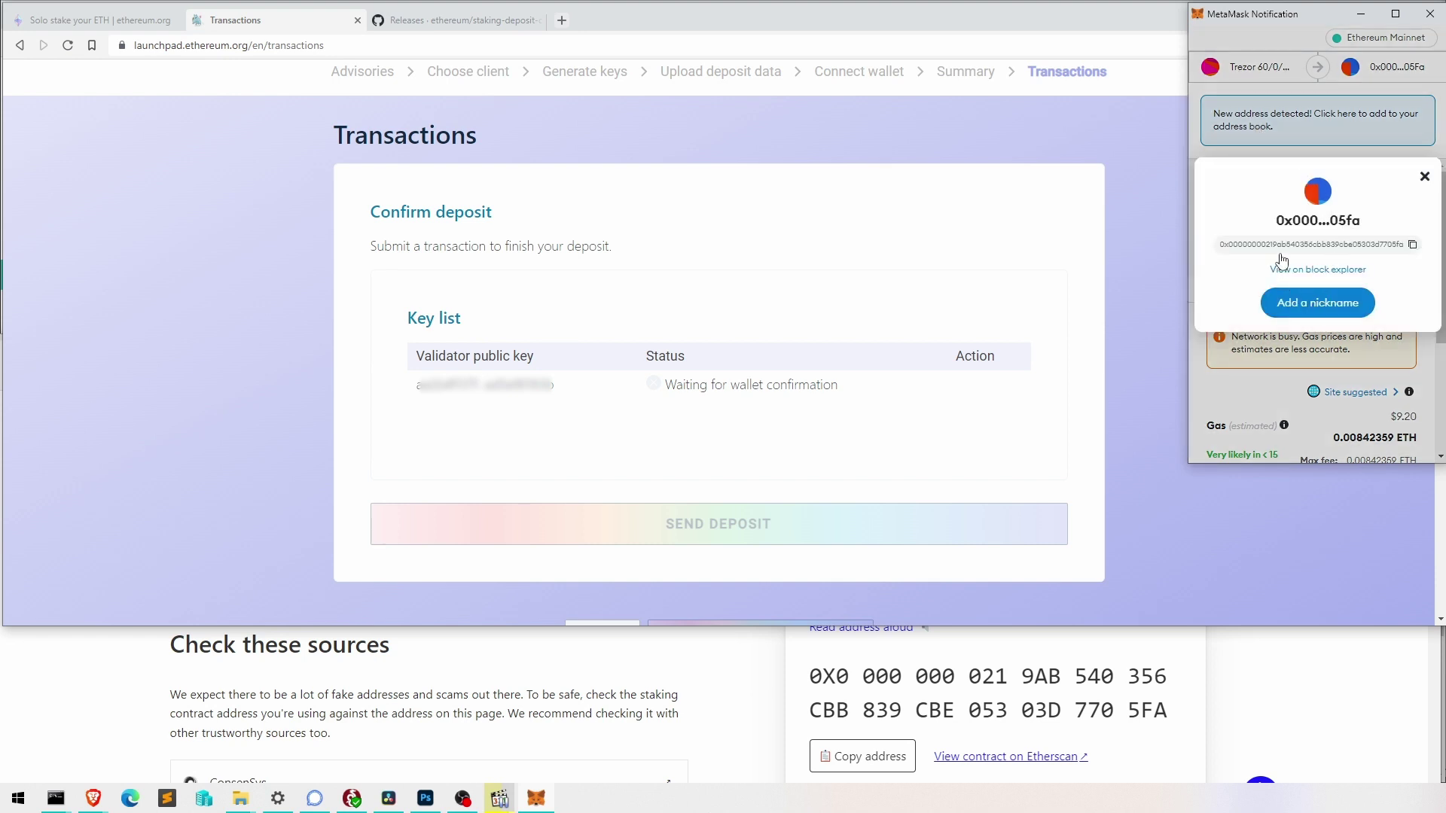
Paste the MetaMask recipient address and the ethereum.org contract address on consecutive Notepad lines.
left_click(1021, 301)
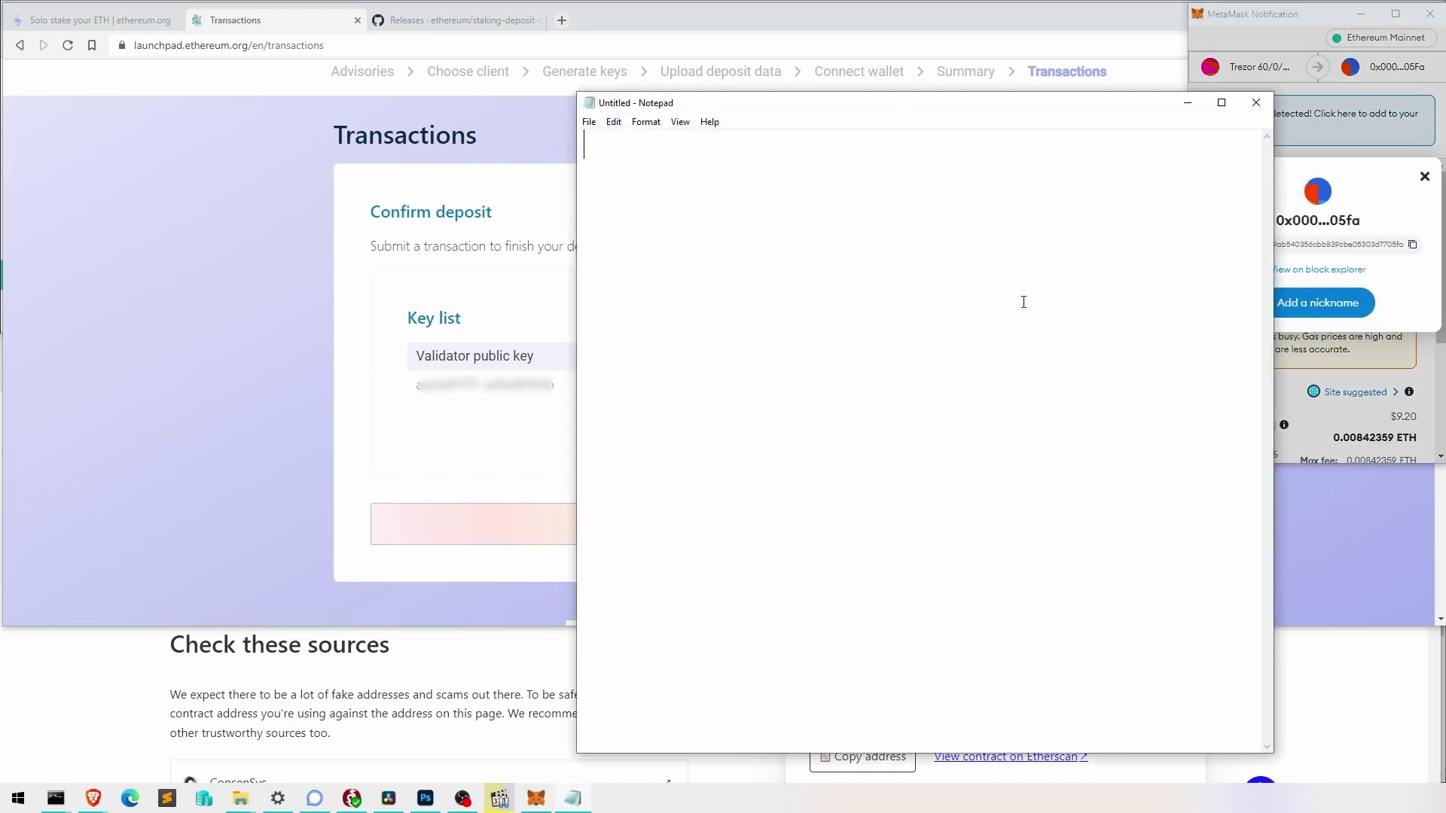
left_click_drag(1049, 108, 517, 94)
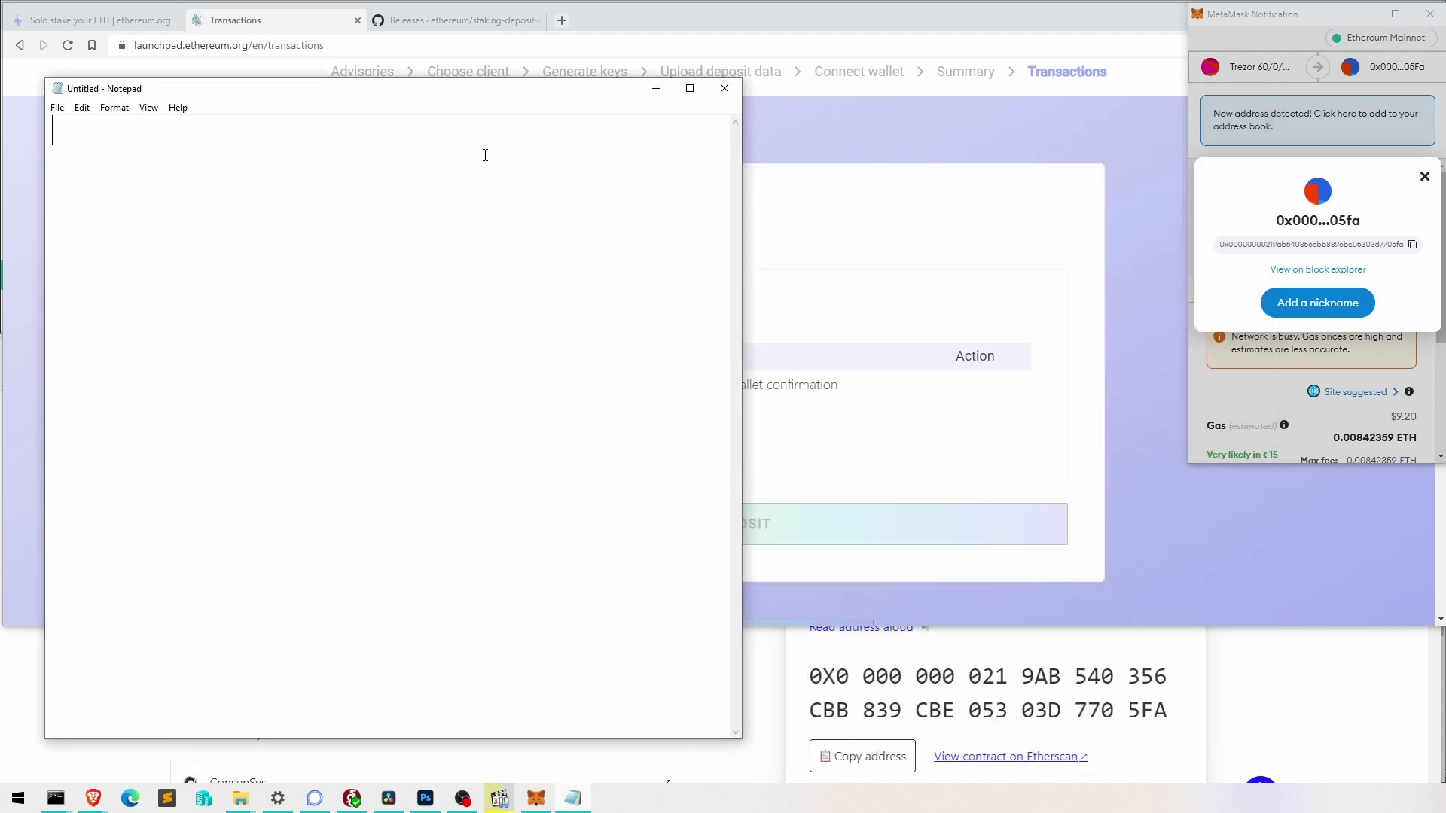
key("ctrl+v")
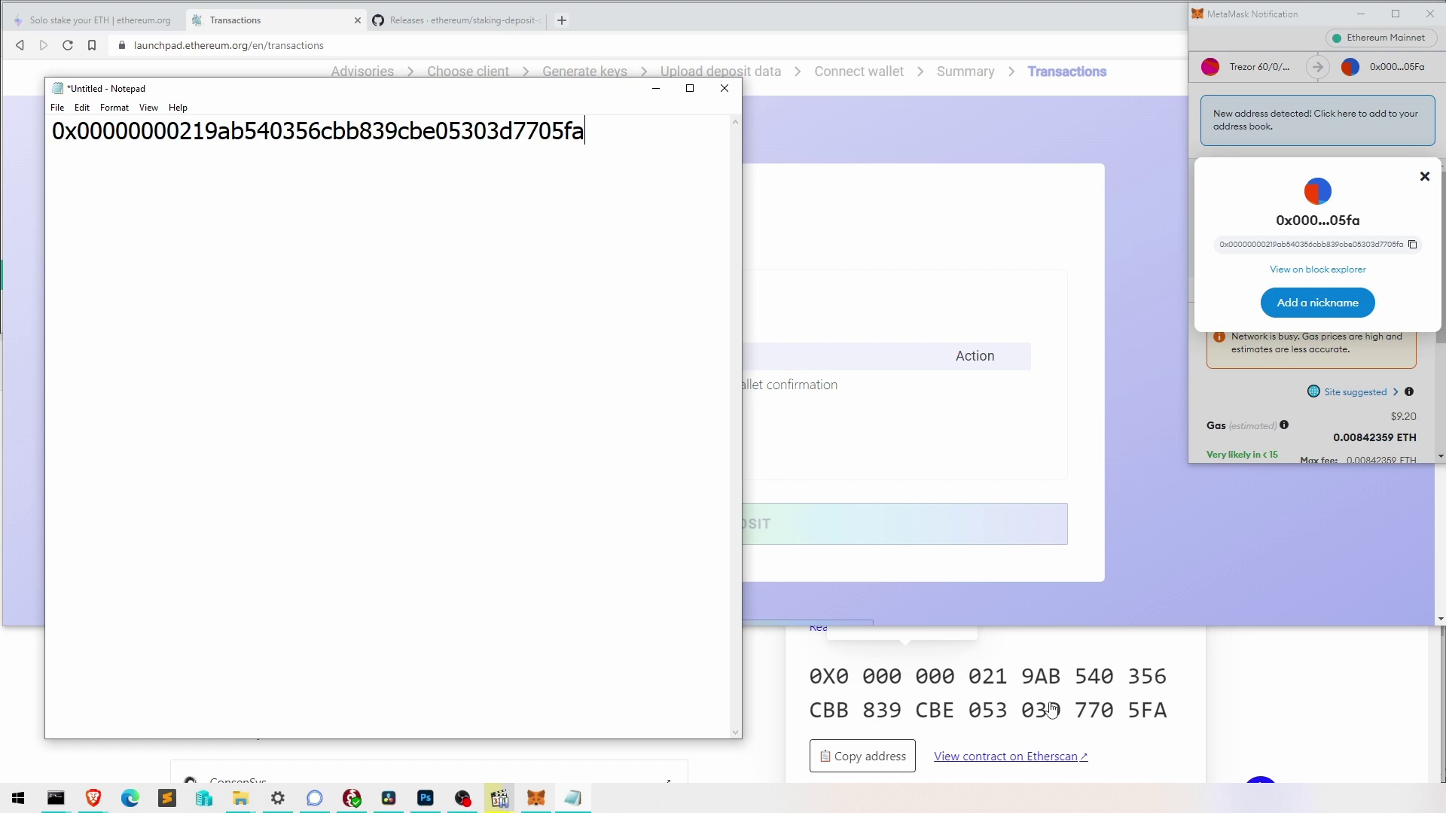
left_click(965, 718)
left_click(874, 757)
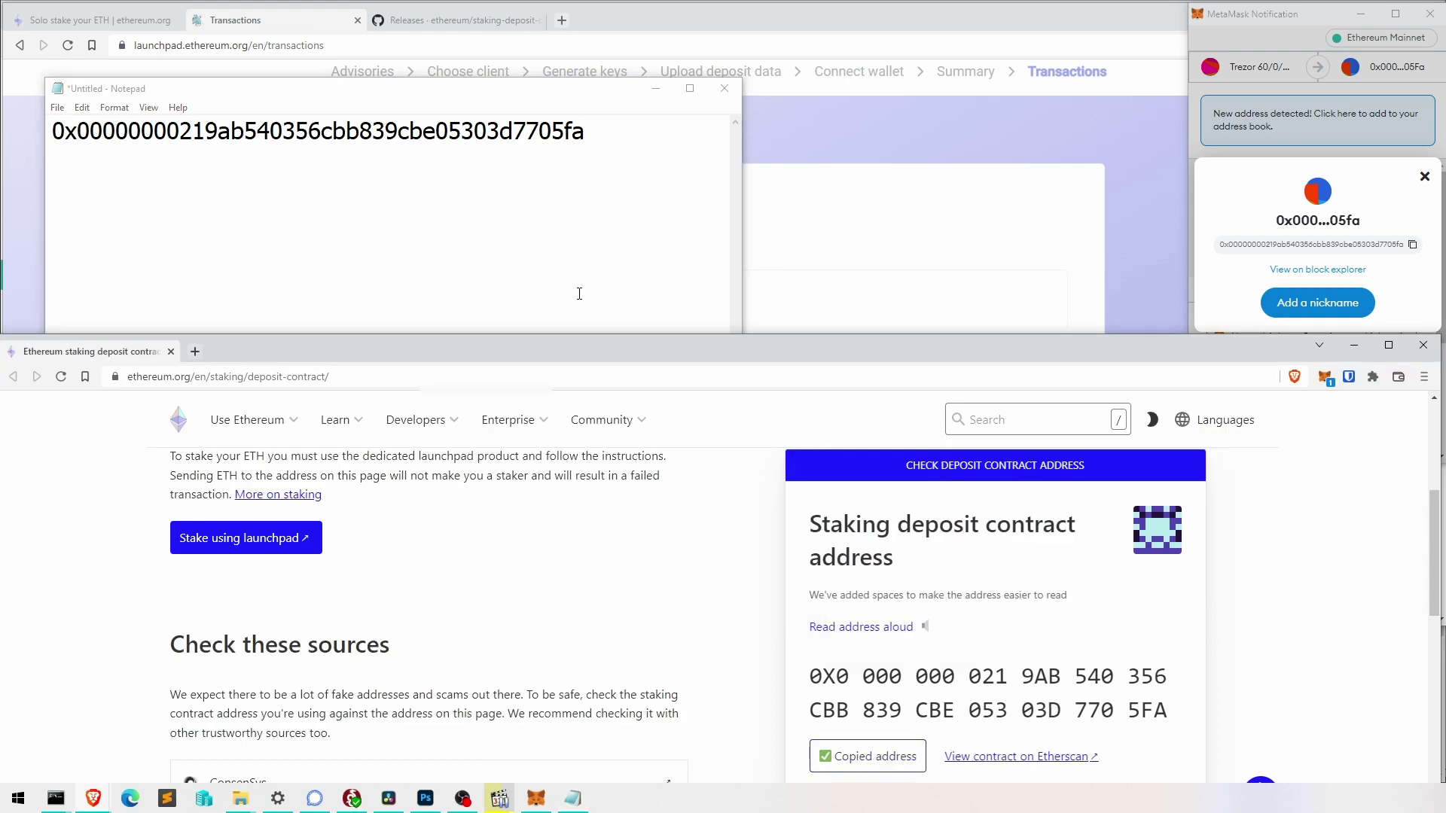
left_click(600, 136)
key("Return")
key("ctrl+v")
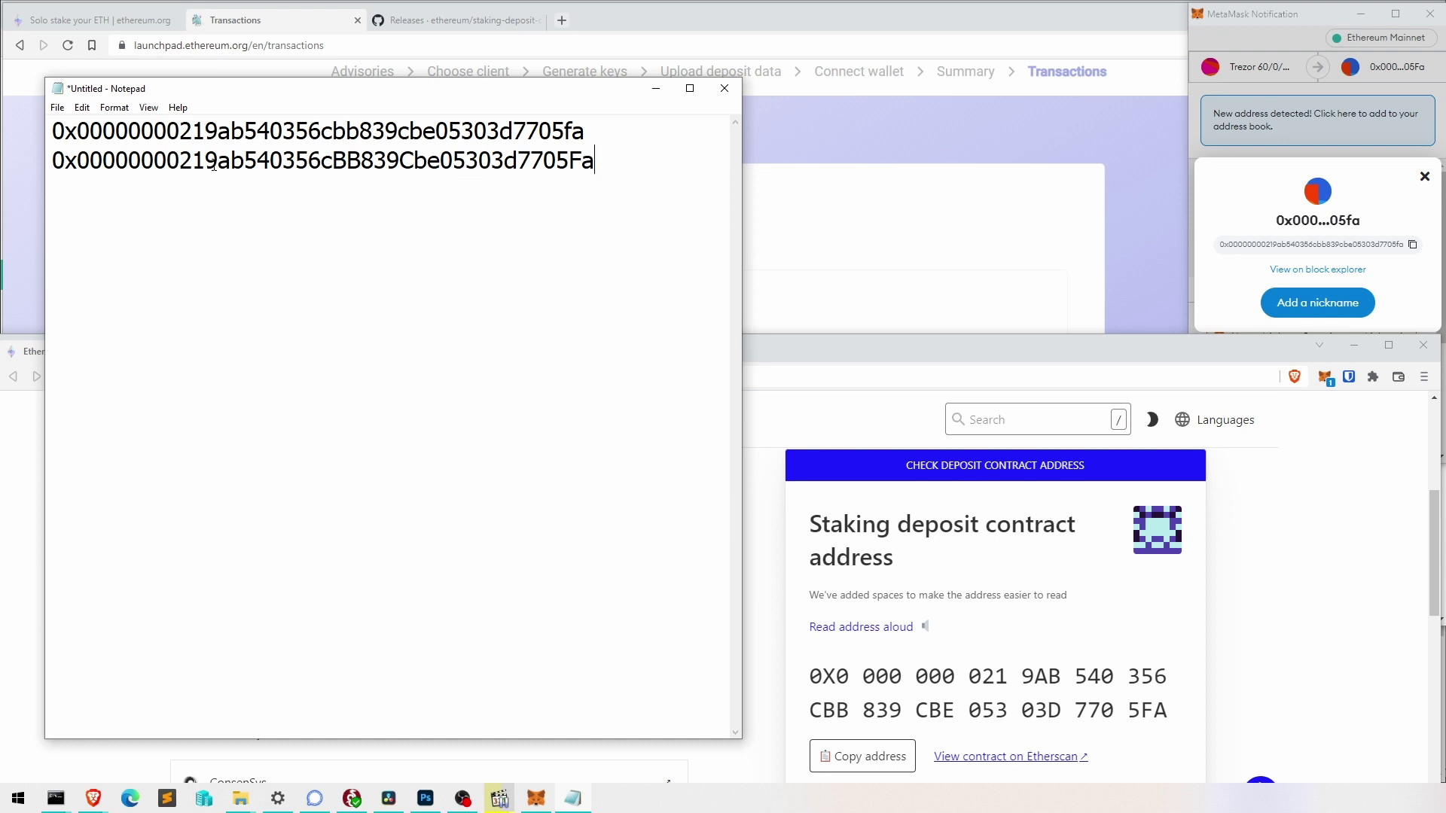
Select the C after 839 and the F in 7705Fa to compare both addresses.
left_click_drag(398, 162, 417, 164)
left_click_drag(567, 163, 583, 163)
left_click_drag(416, 163, 335, 133)
Save the contract address in MetaMask with the nickname 'ETH2 Staking Contract'.
left_click(439, 159)
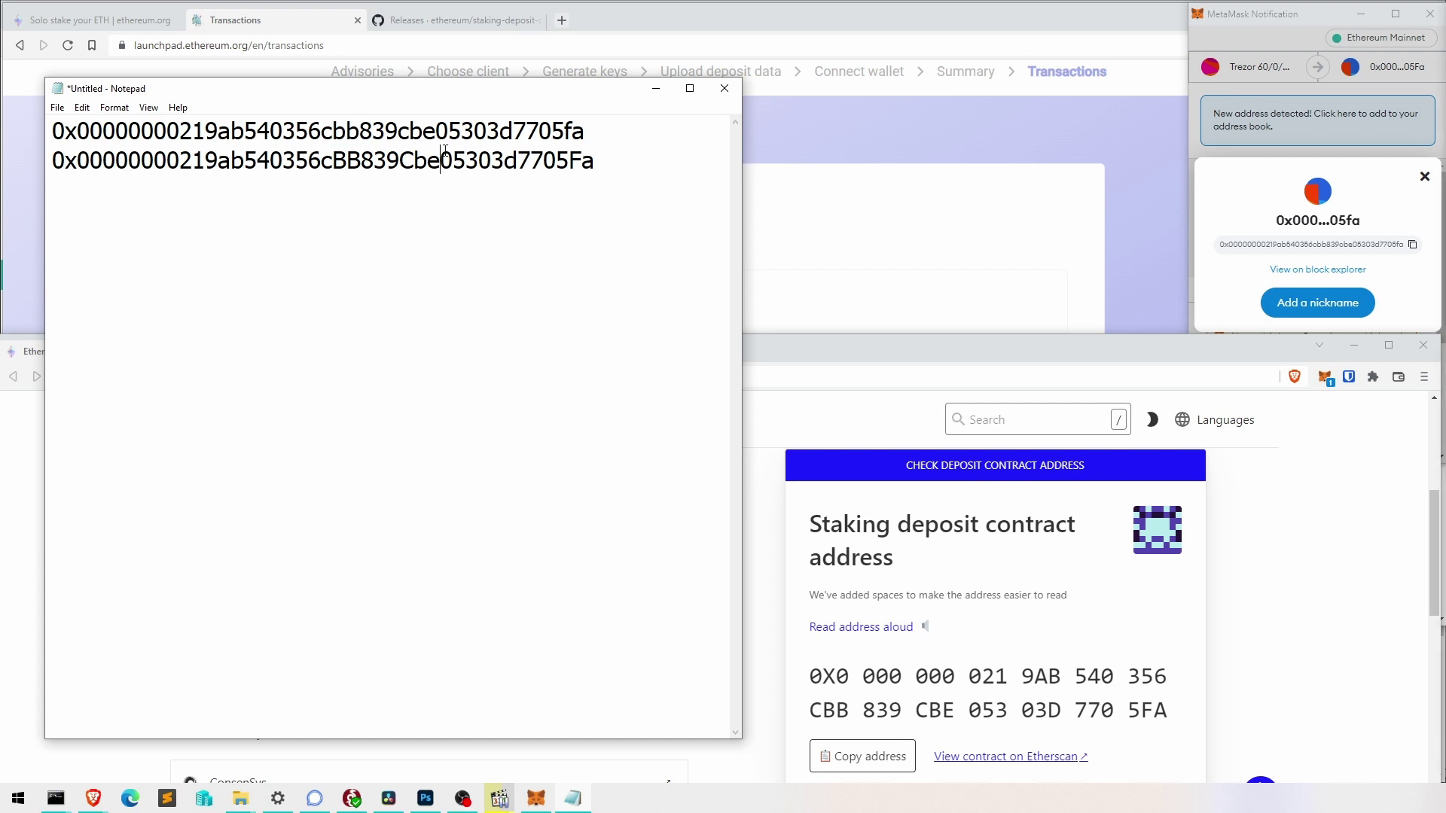
left_click(1316, 305)
left_click(1279, 235)
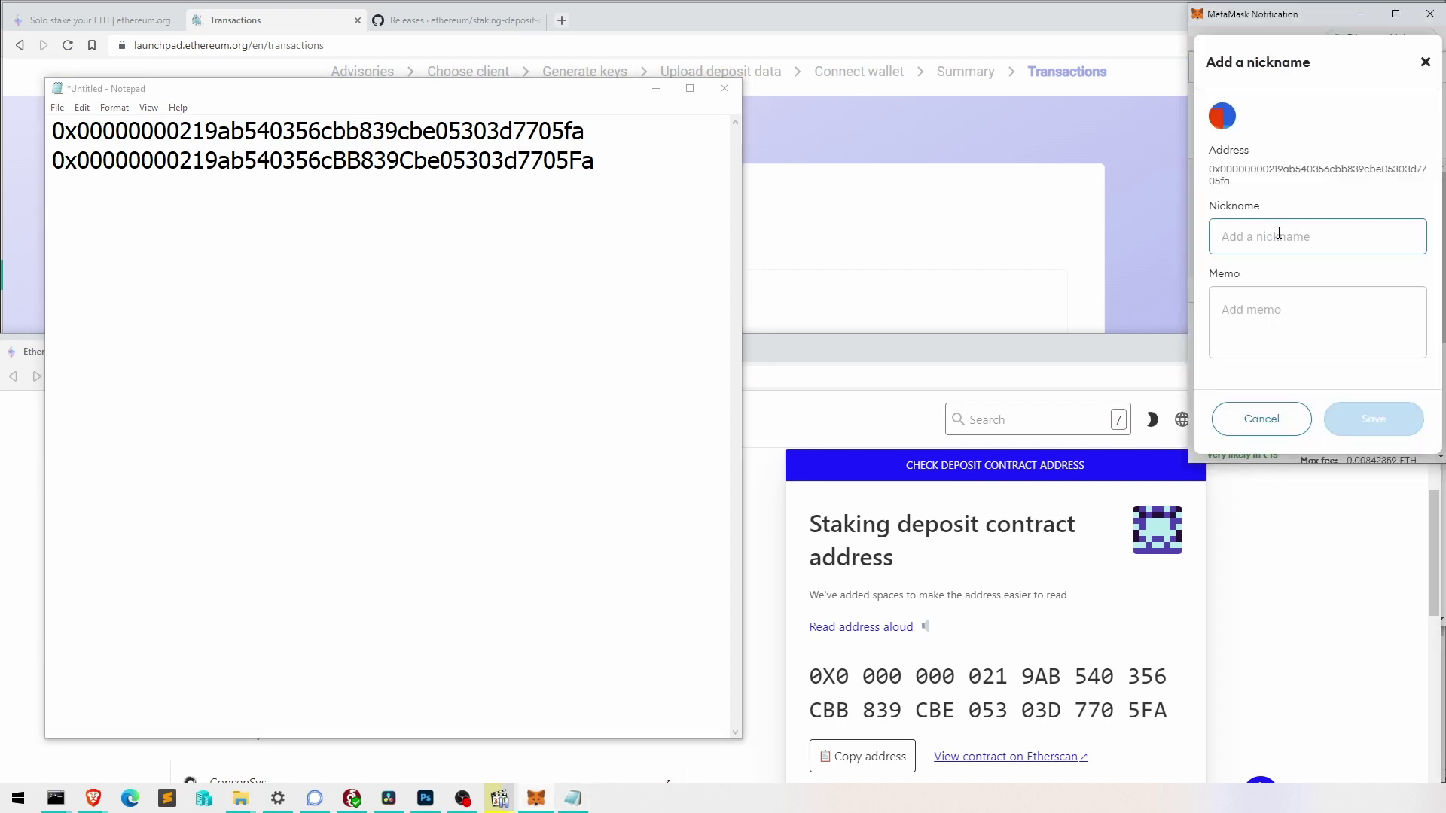
type("ETH2 Staking Contract")
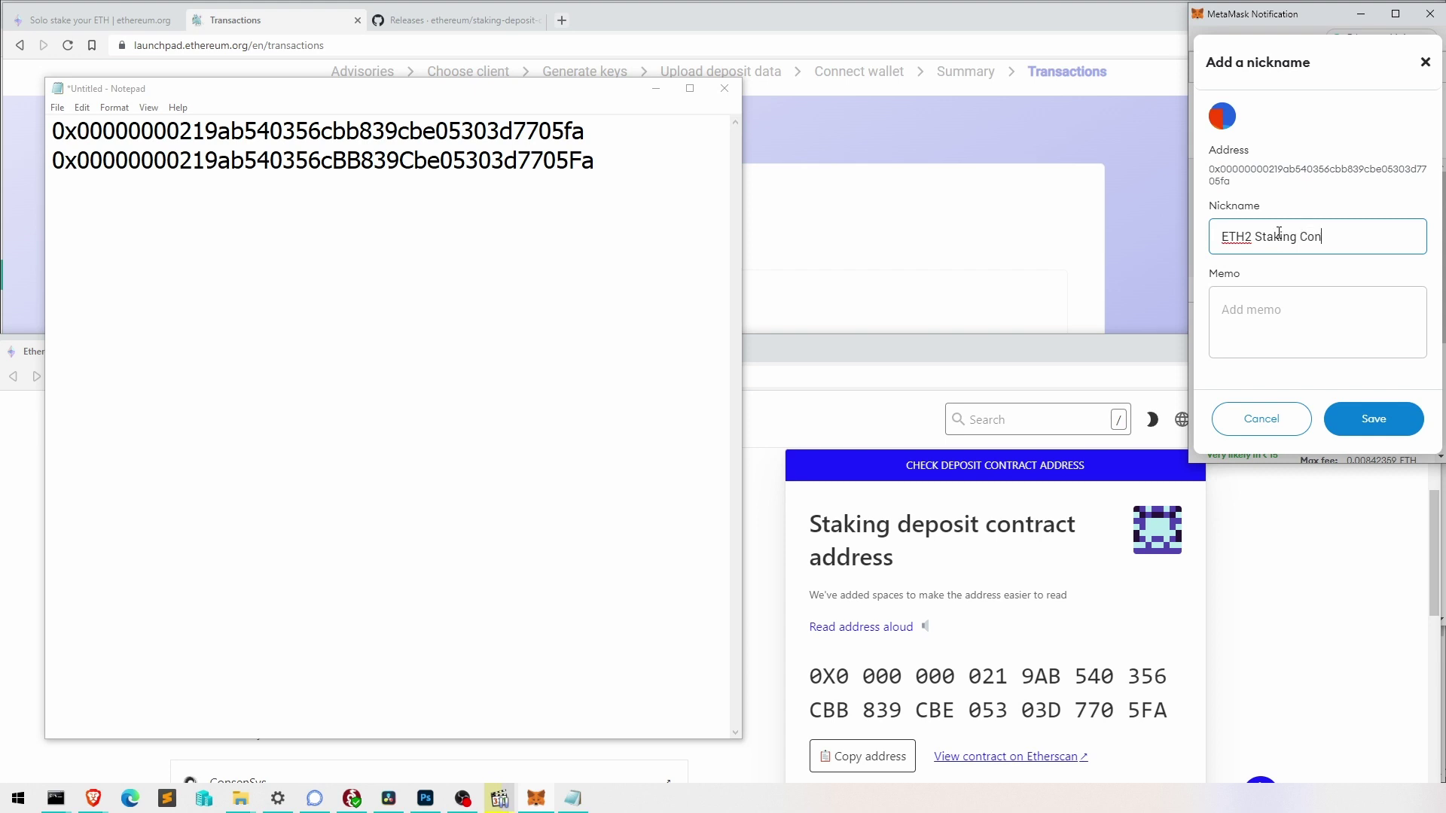
left_click(1352, 409)
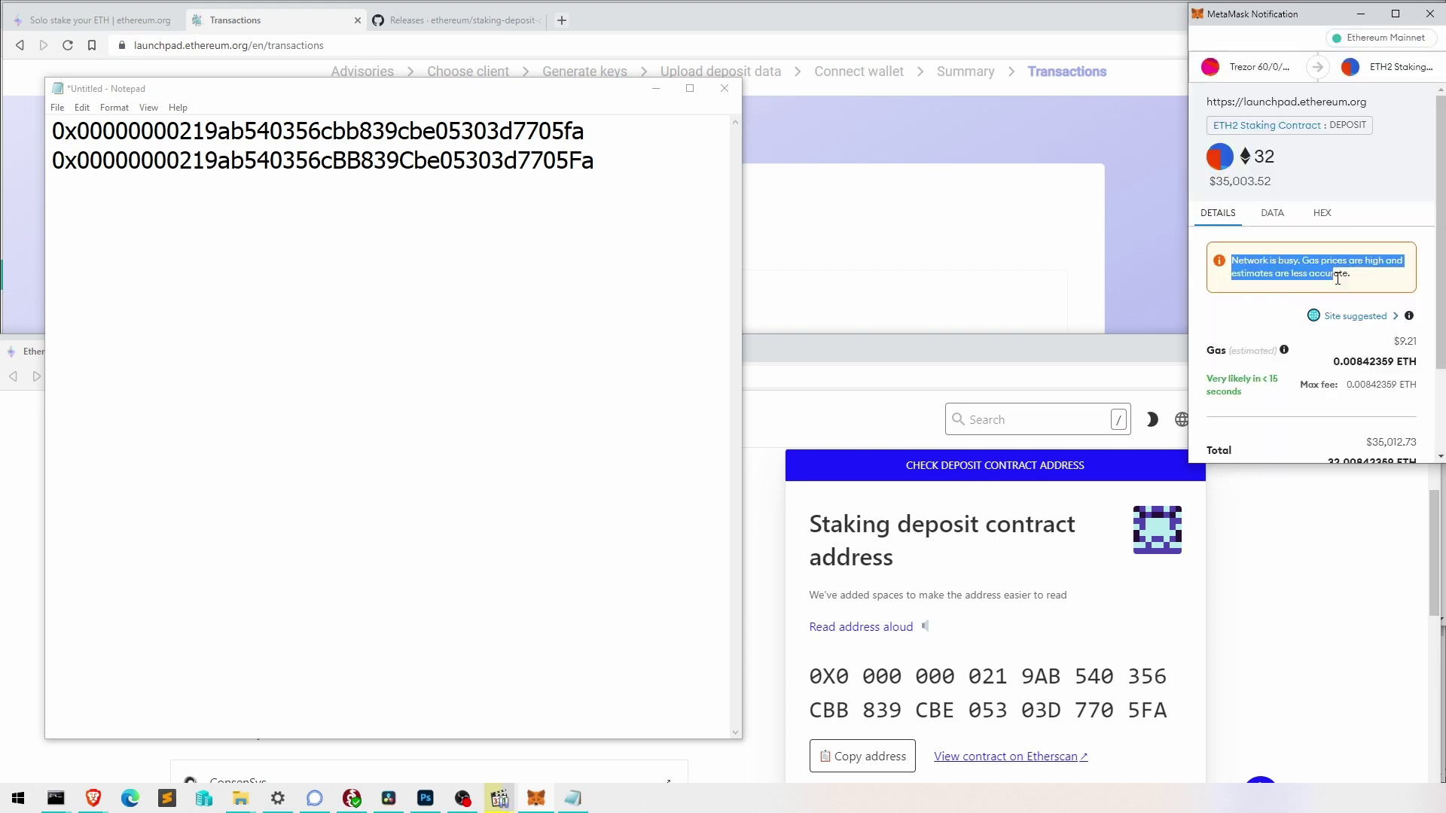
Confirm the 32 ETH deposit transaction and send it to the Trezor for signing.
scroll(1340, 331, "down", 1)
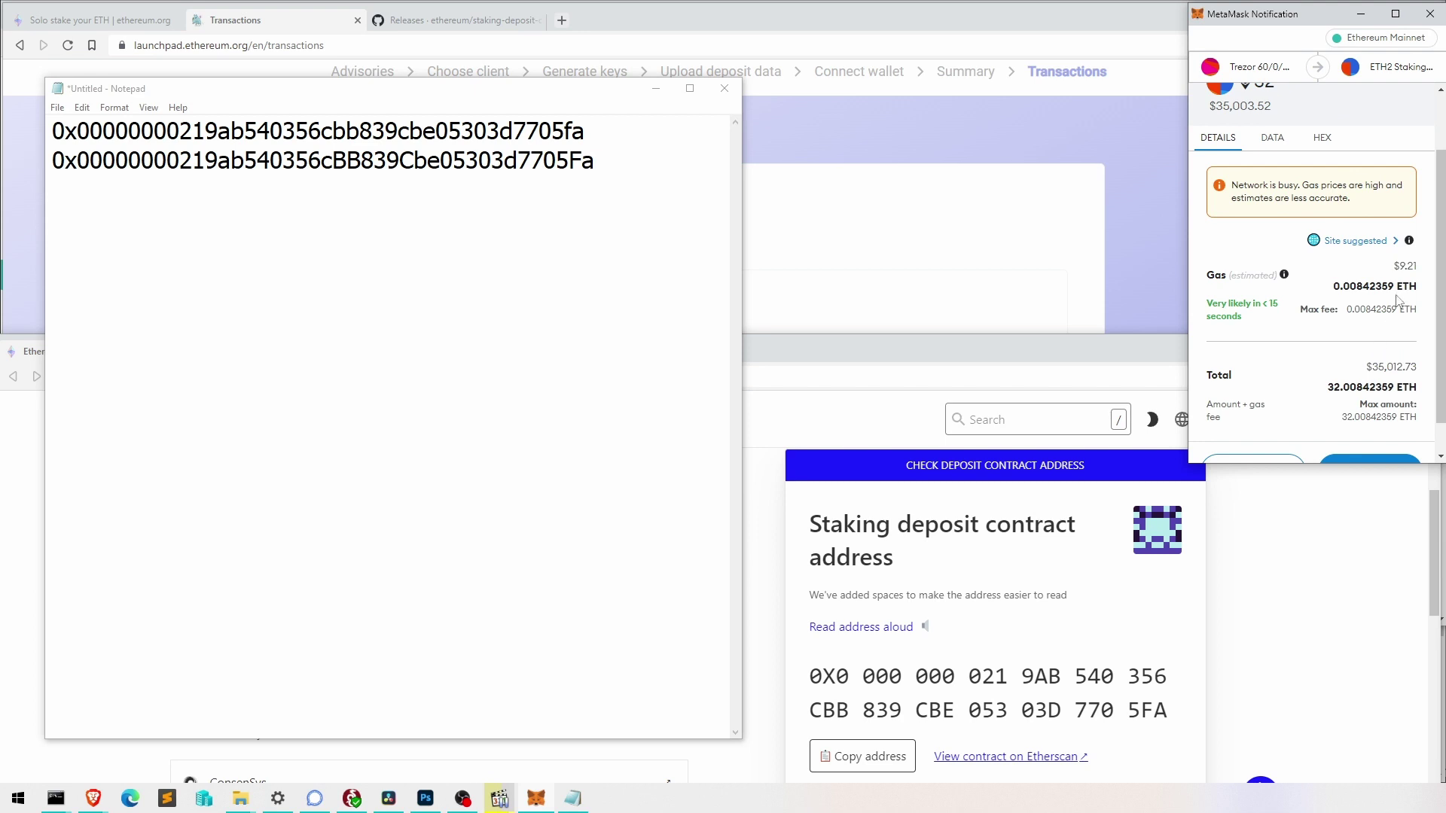
scroll(1267, 320, "down", 1)
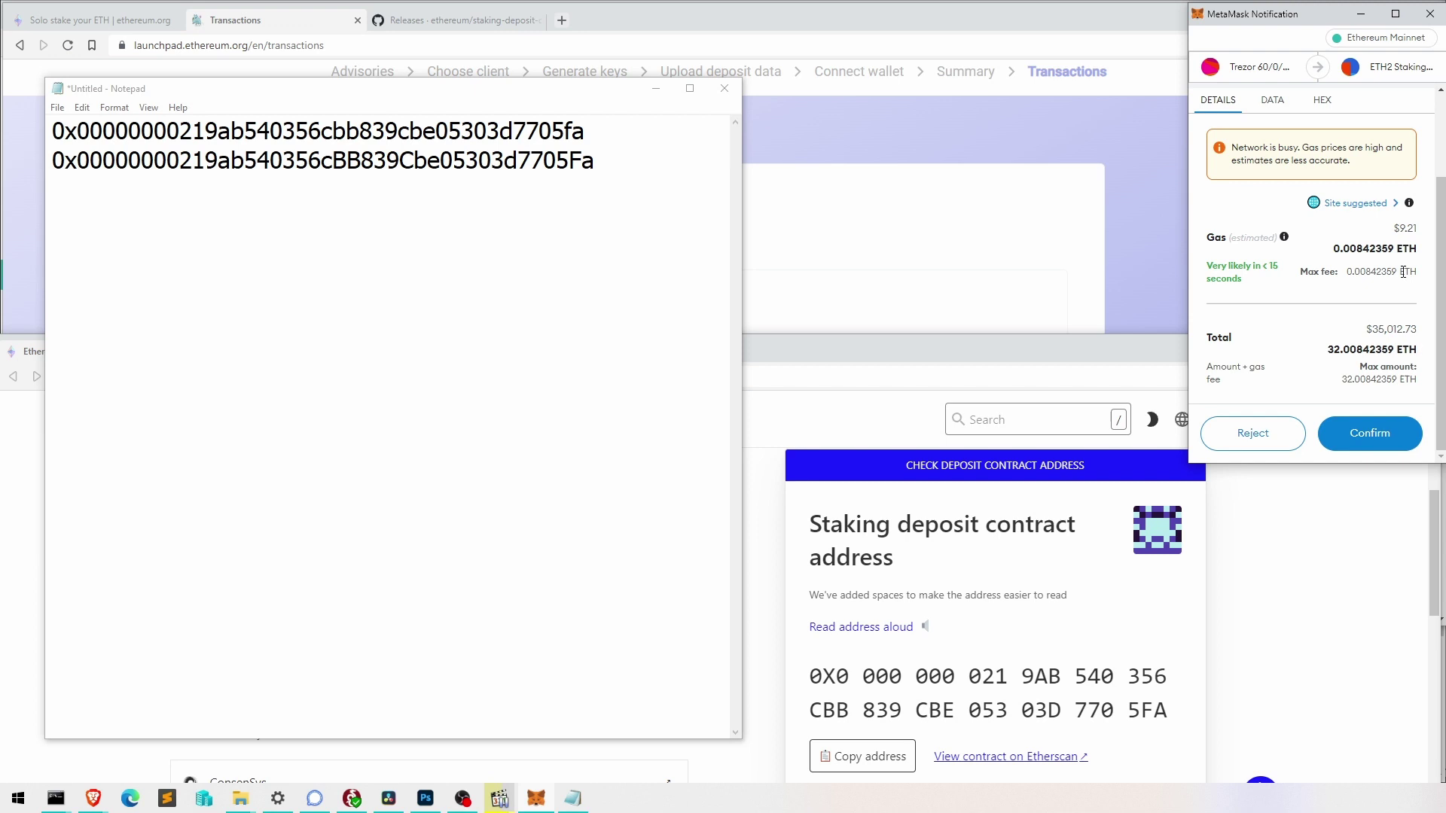
left_click(1369, 433)
left_click(1370, 435)
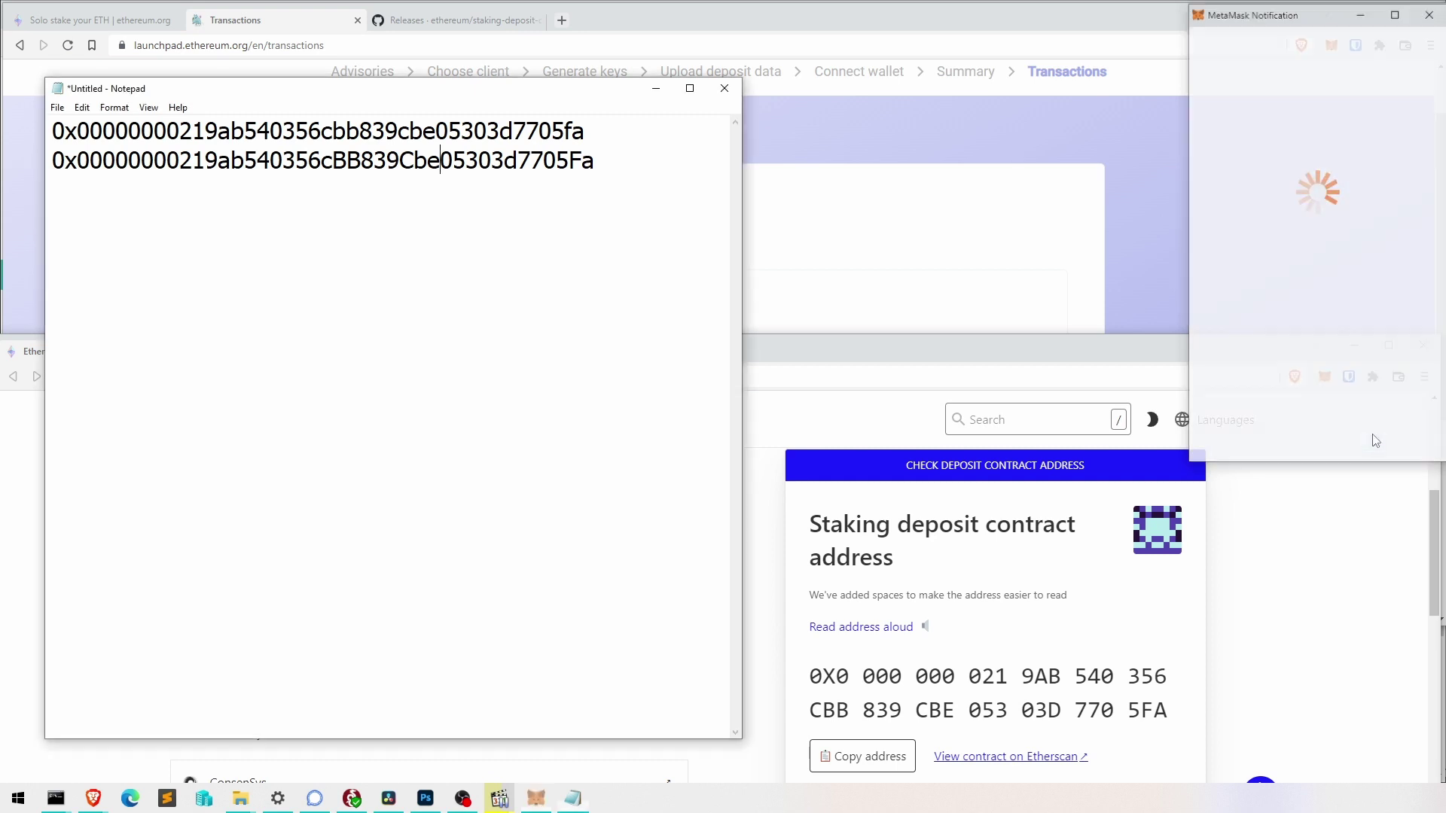
left_click_drag(1425, 38, 669, 37)
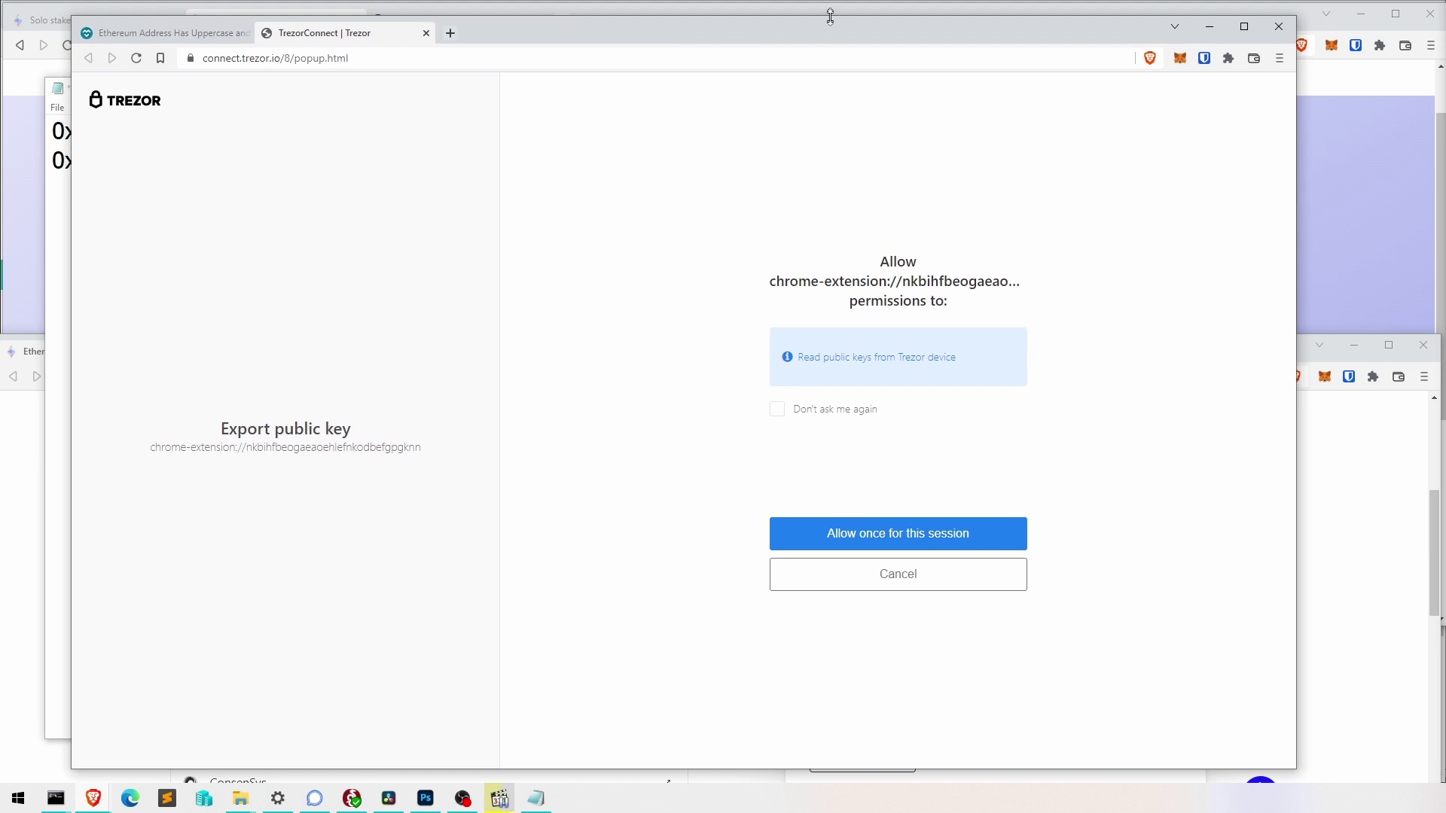
Allow the Trezor to export the account #1 public key, enter the PIN, and grant signing permission.
mouse_move(830, 17)
left_mouse_down()
mouse_move(836, 132)
mouse_move(836, 37)
left_mouse_up()
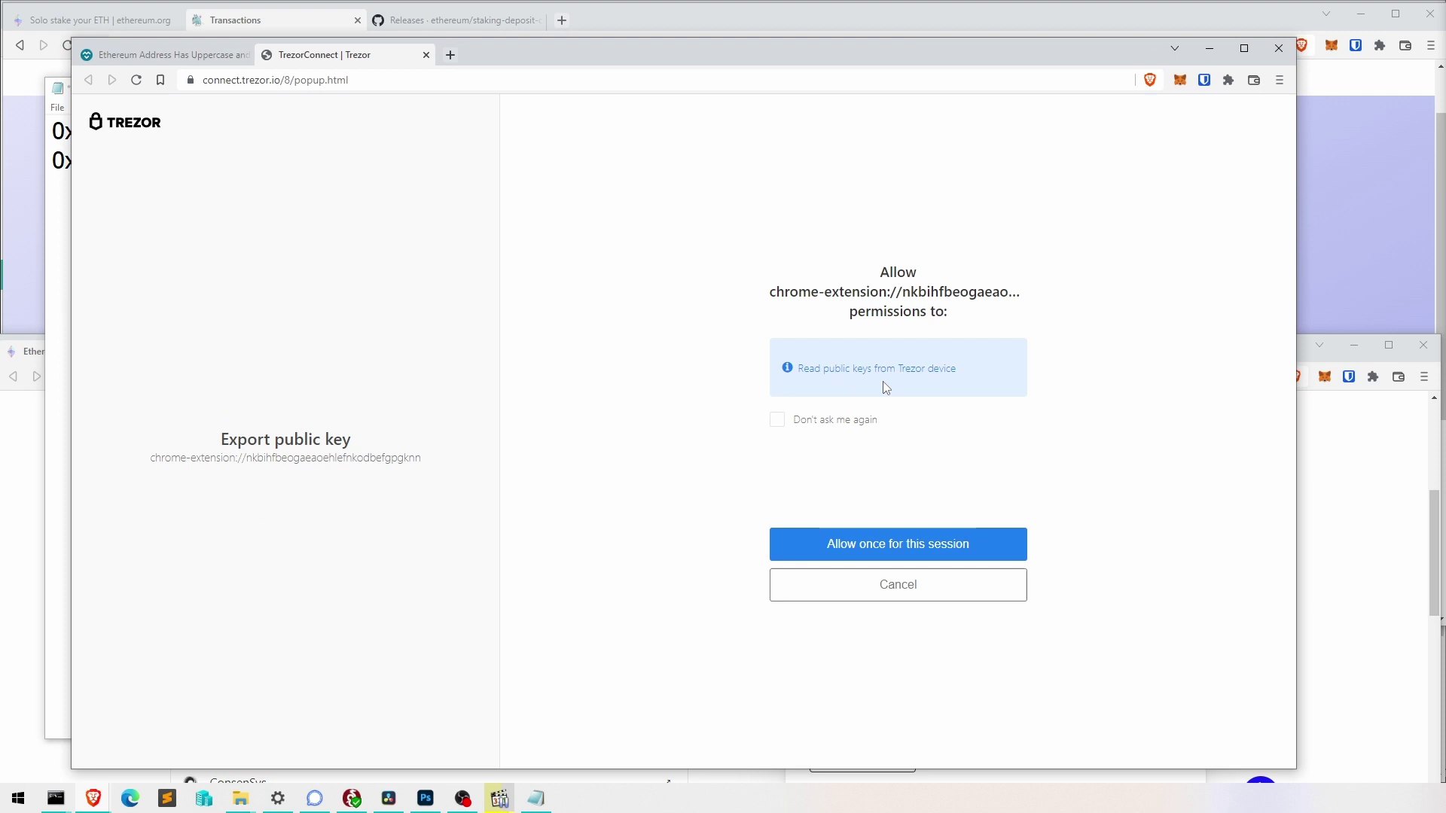
left_click(911, 544)
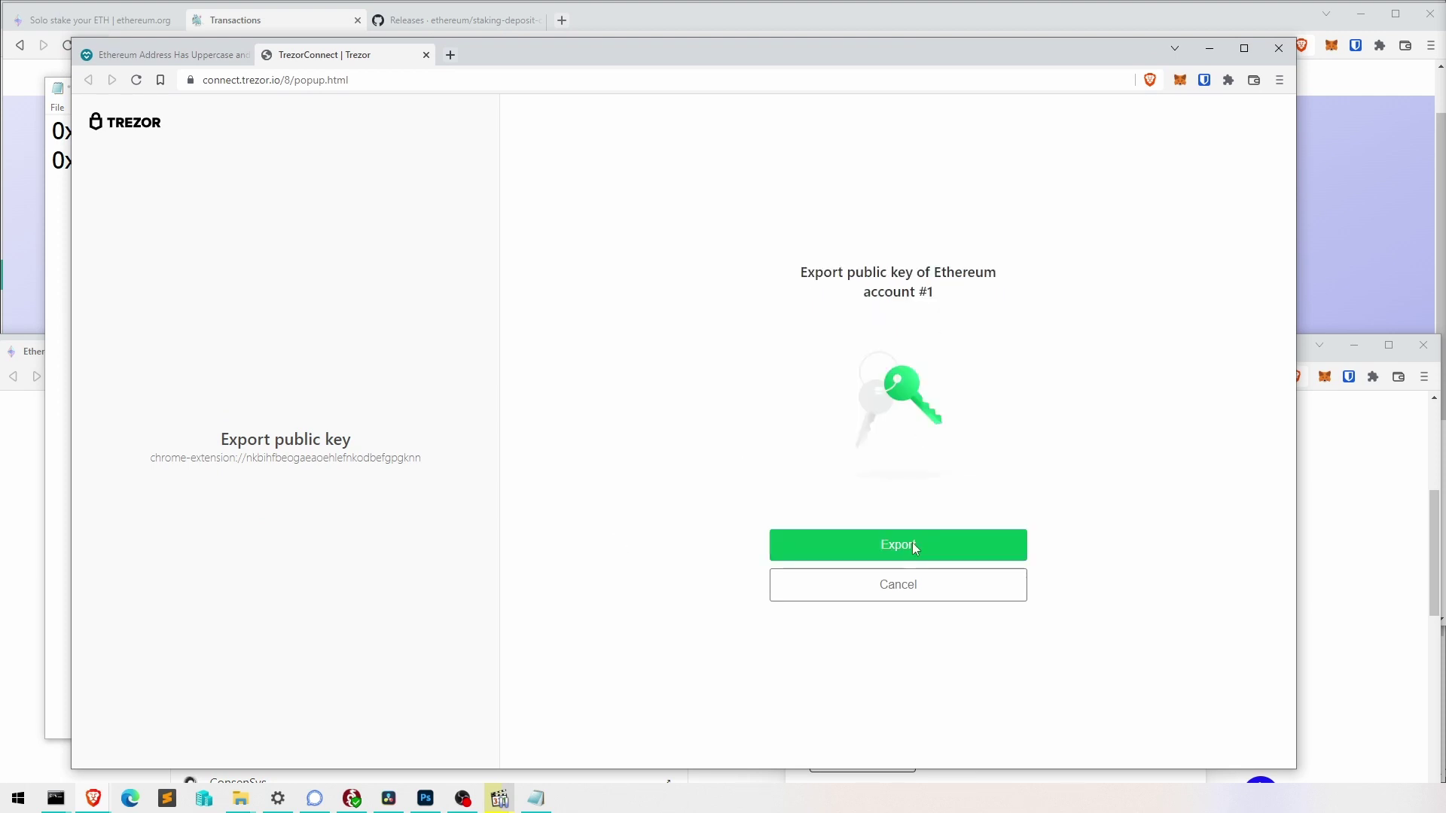
left_click(911, 544)
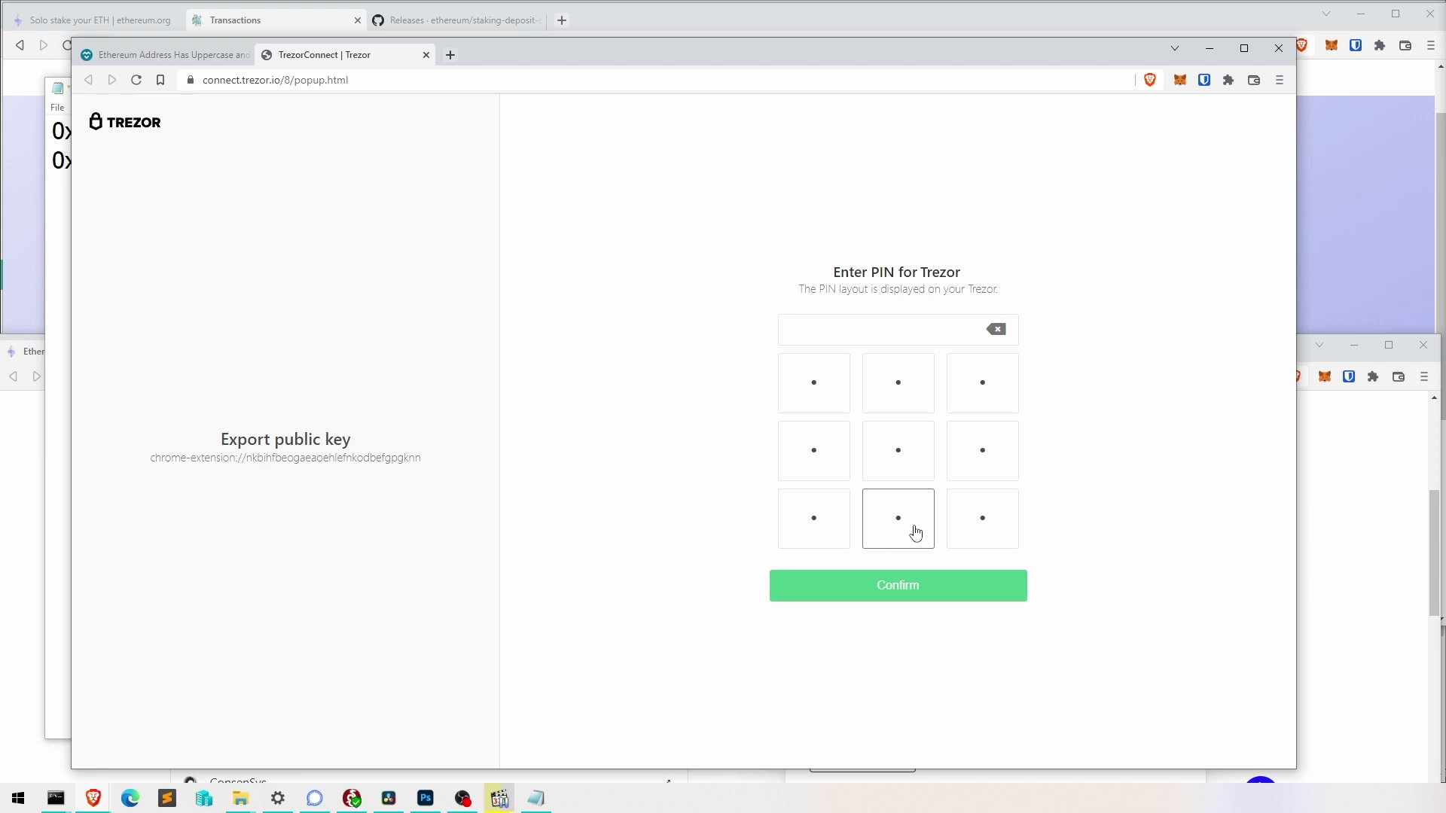
left_click(823, 467)
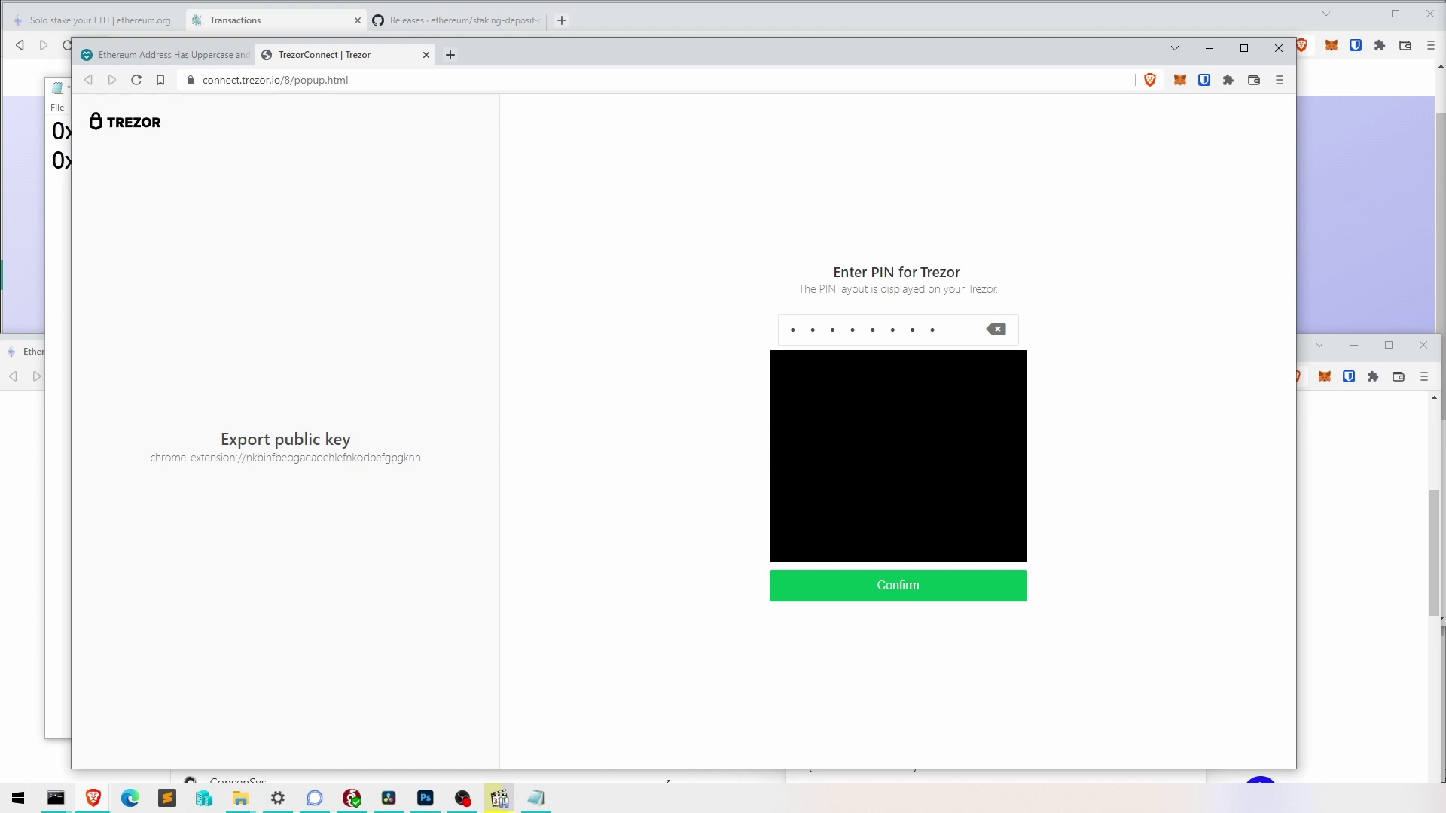
left_click(891, 586)
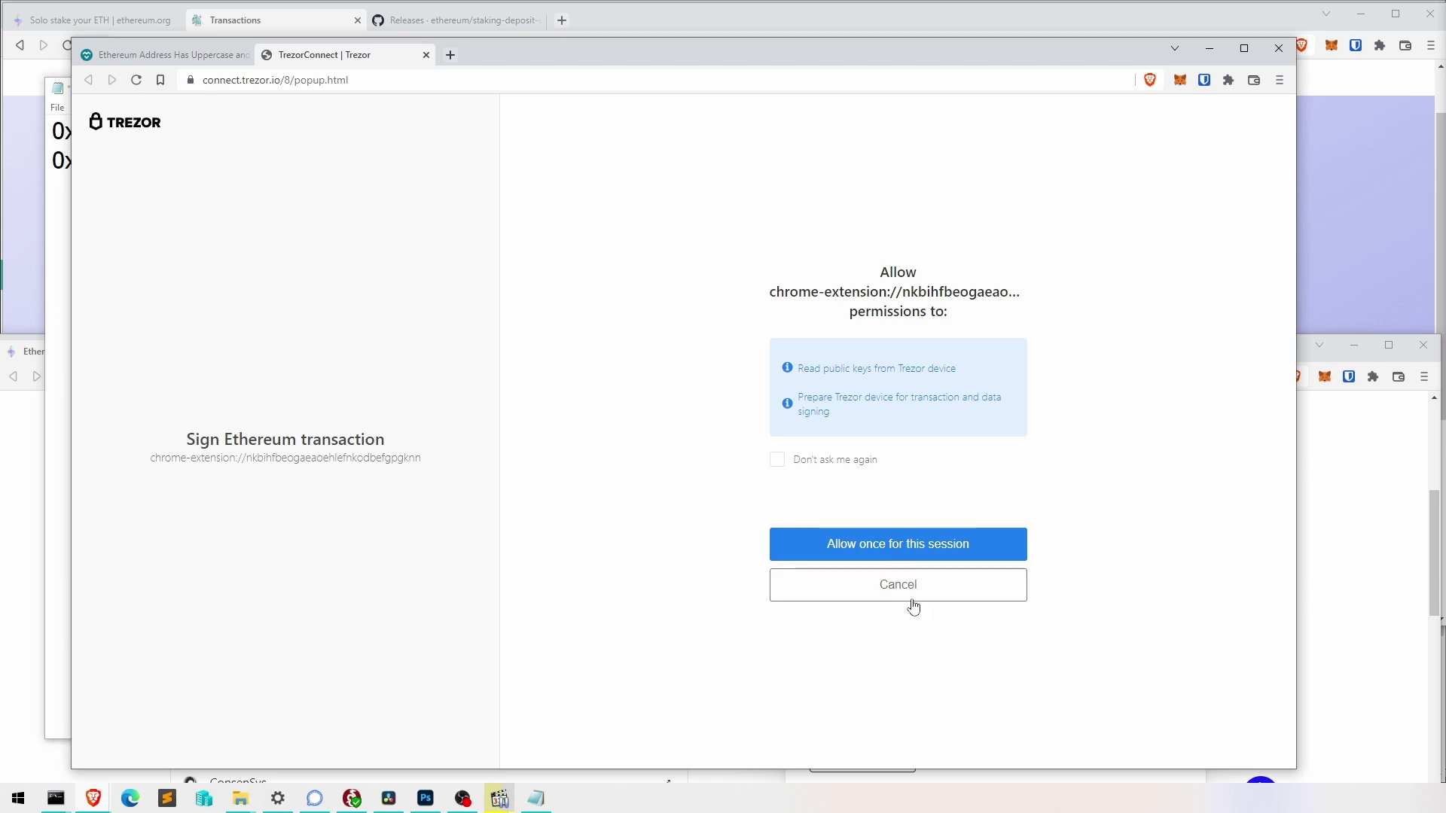
left_click(919, 553)
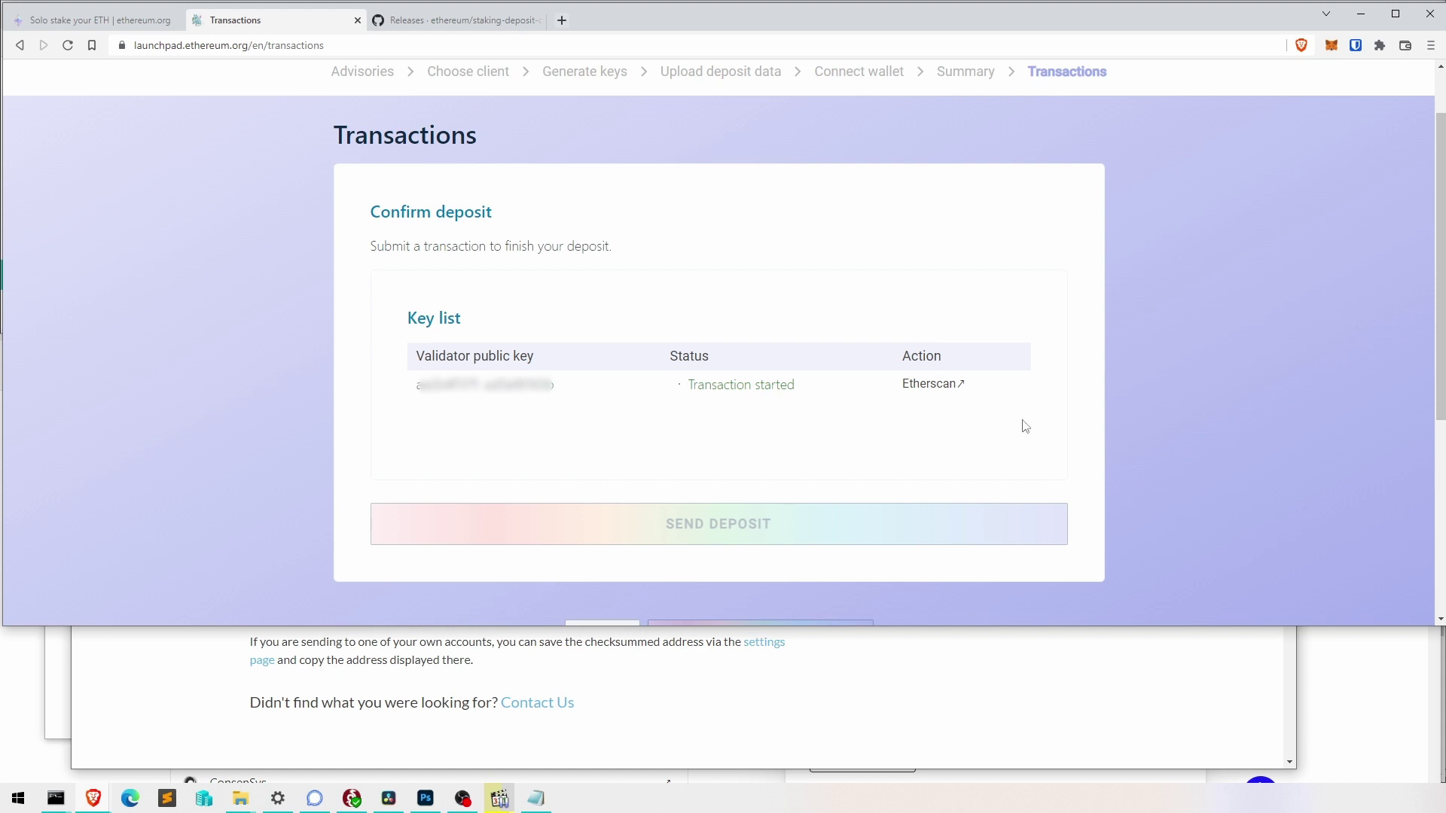
Check the Deposit in MetaMask Activity, then verify the launchpad key reads Transaction successful.
left_click(1331, 47)
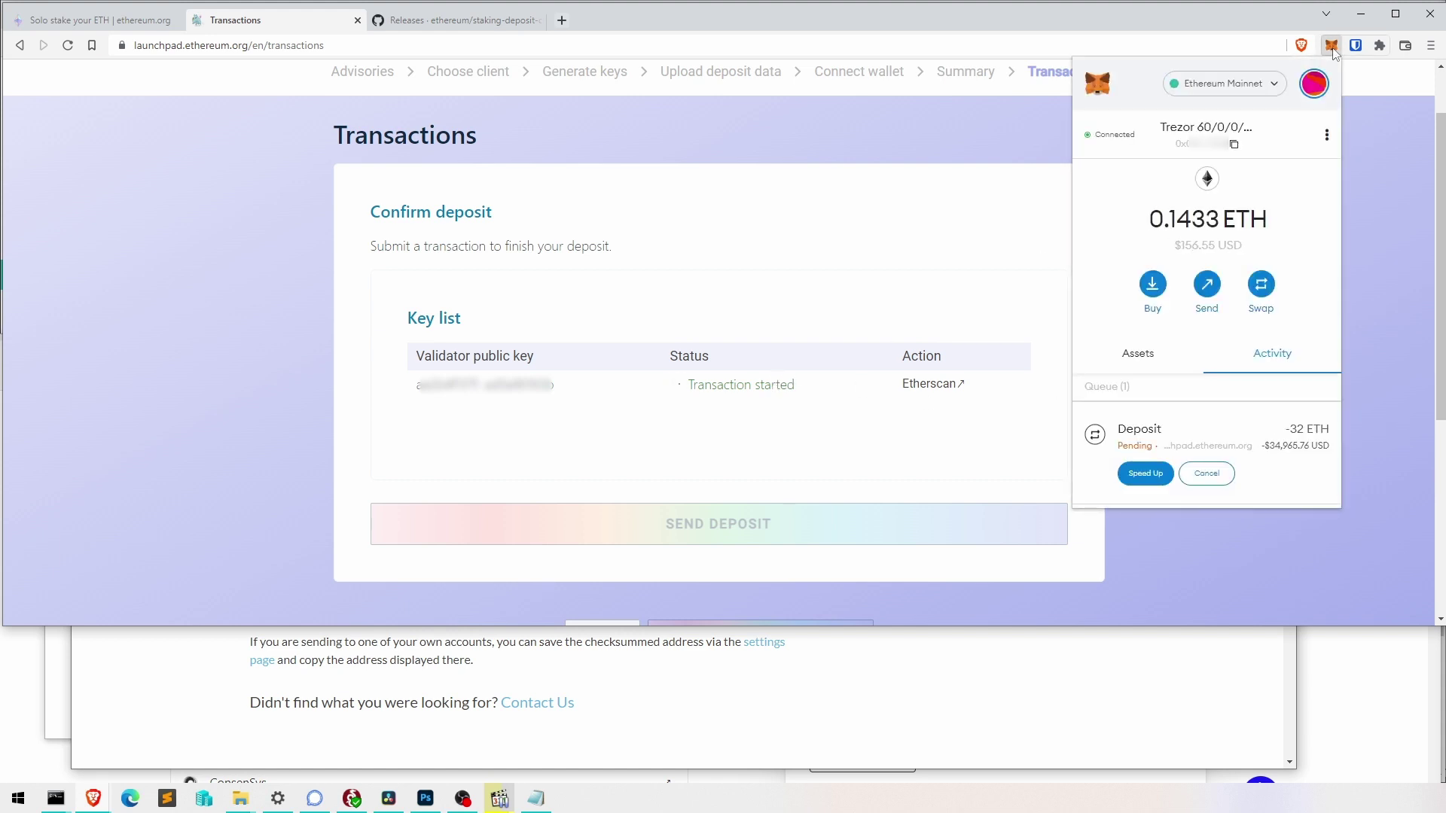
scroll(1204, 421, "down", 2)
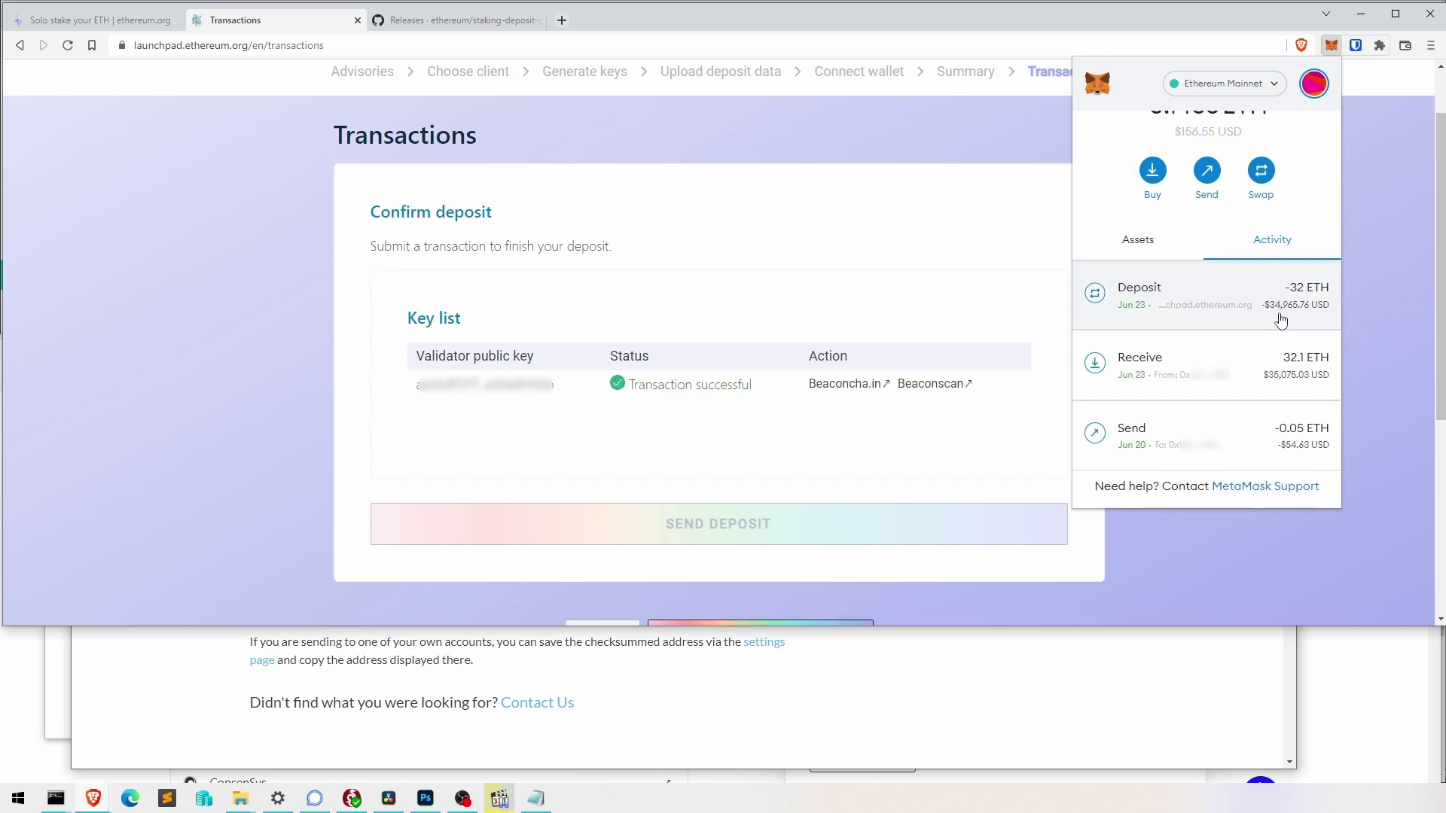
scroll(1280, 320, "up", 3)
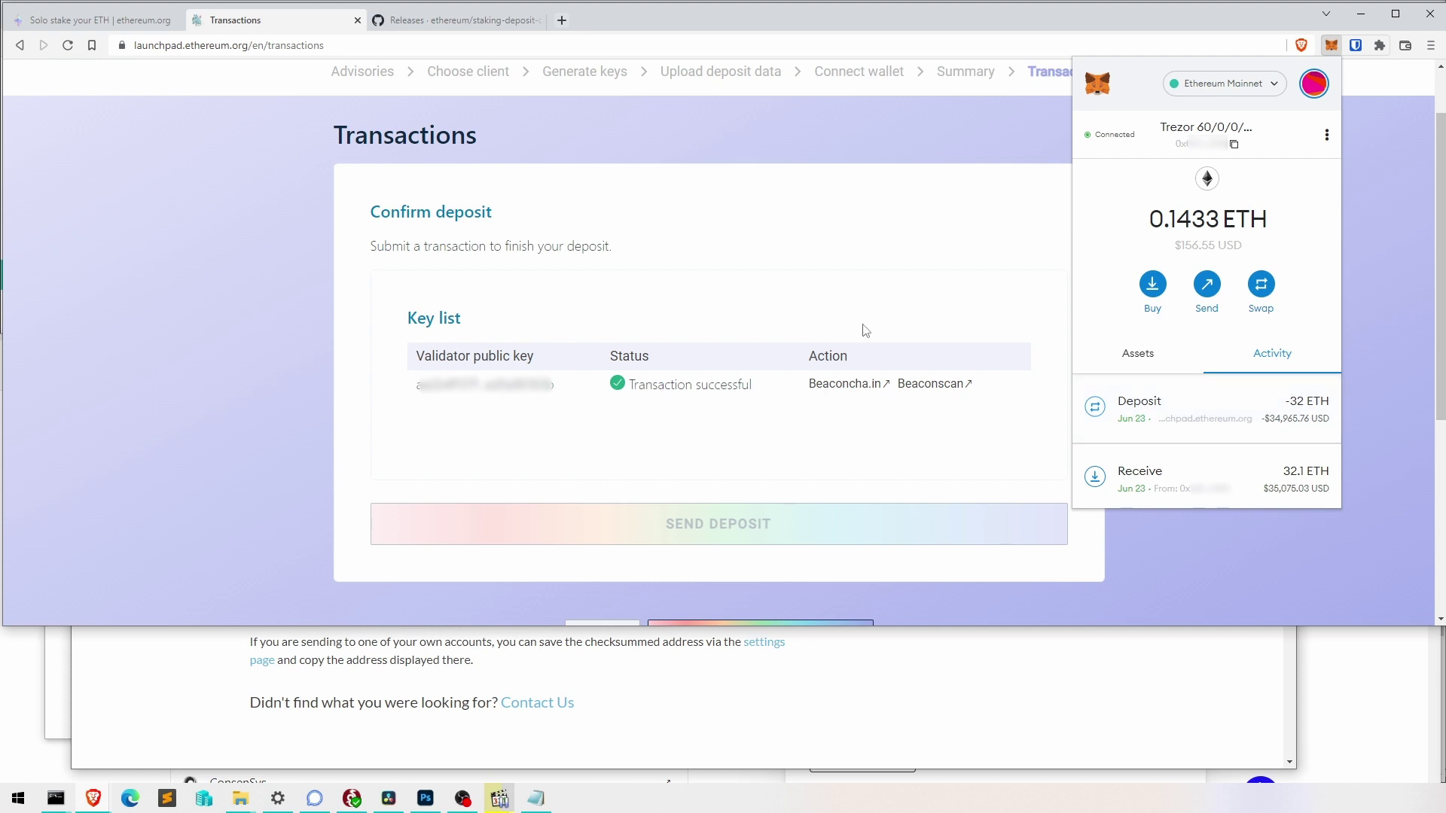
left_click(707, 385)
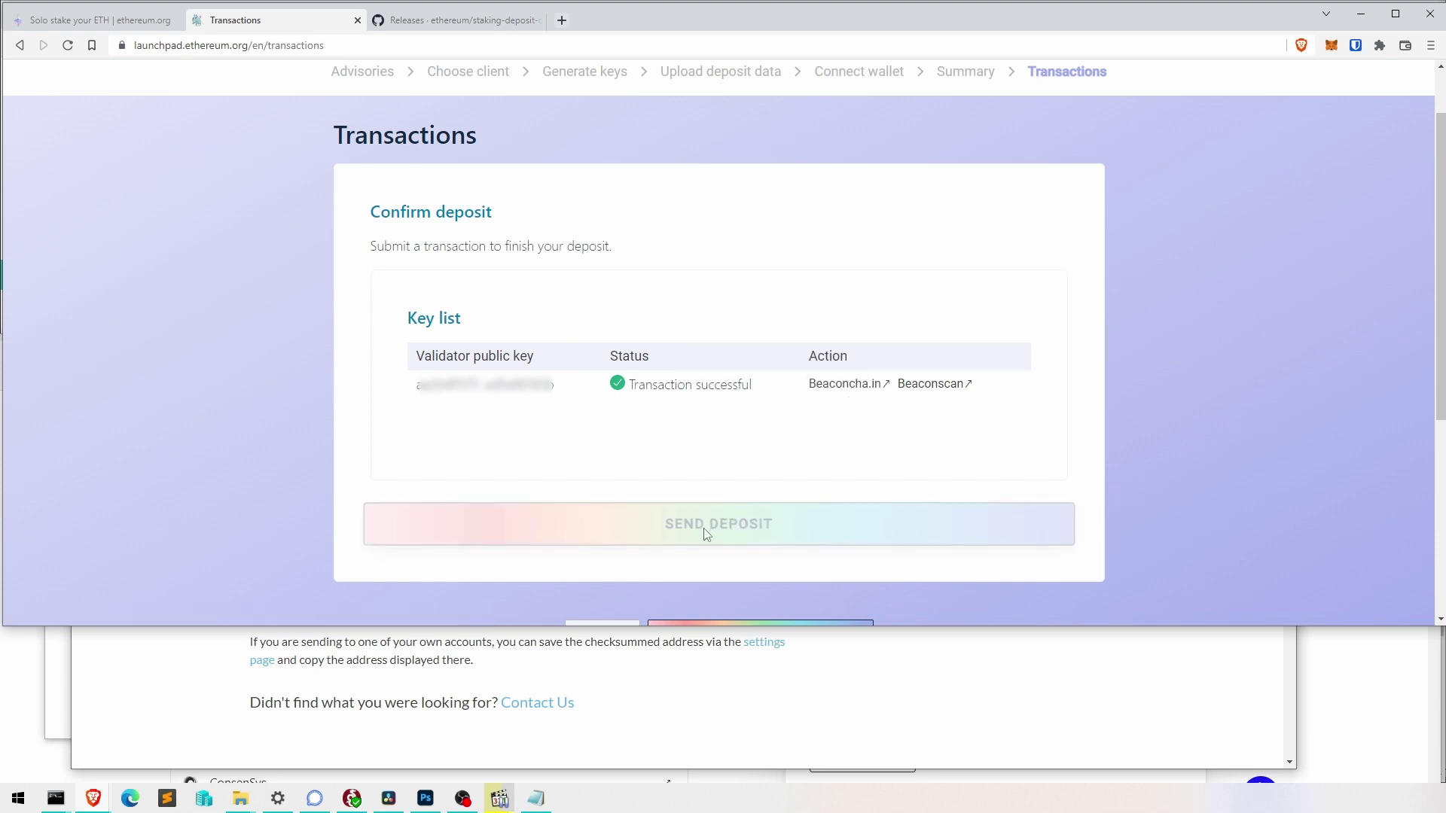
scroll(751, 424, "down", 2)
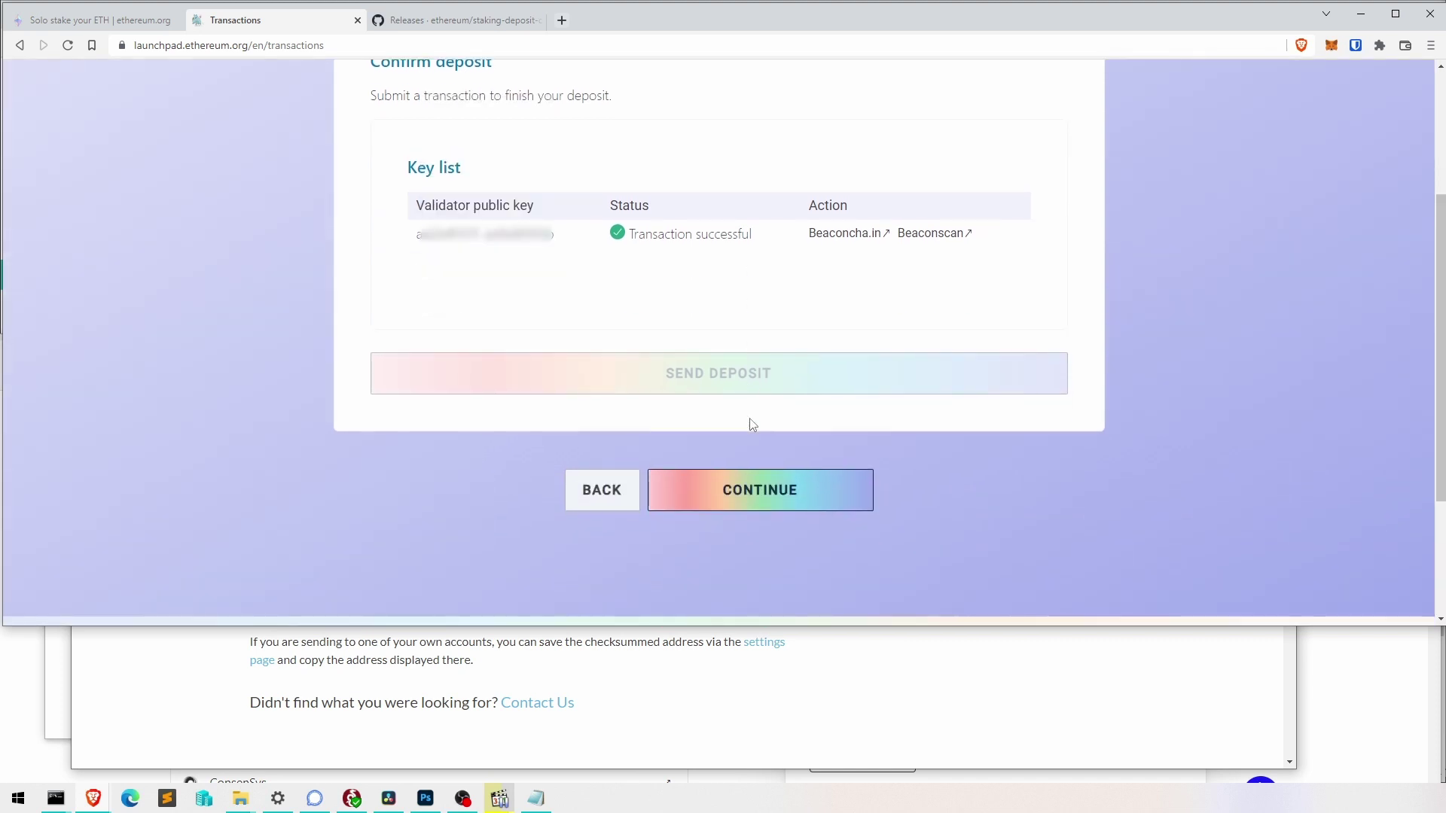
scroll(752, 424, "up", 1)
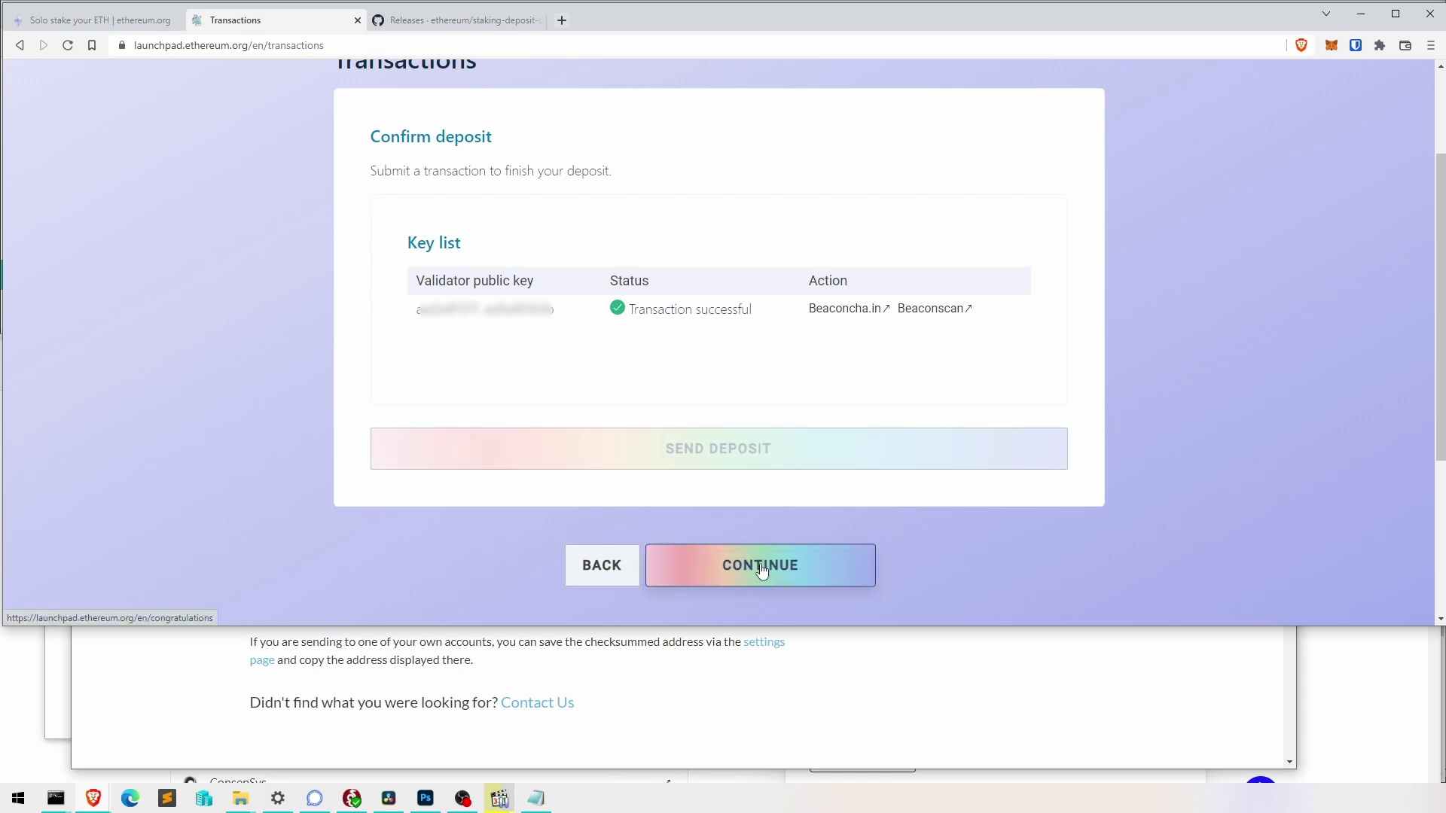
Open the validator's beaconcha.in page showing its 32 ETH deposit pending, then return to the launchpad.
middle_click(851, 314)
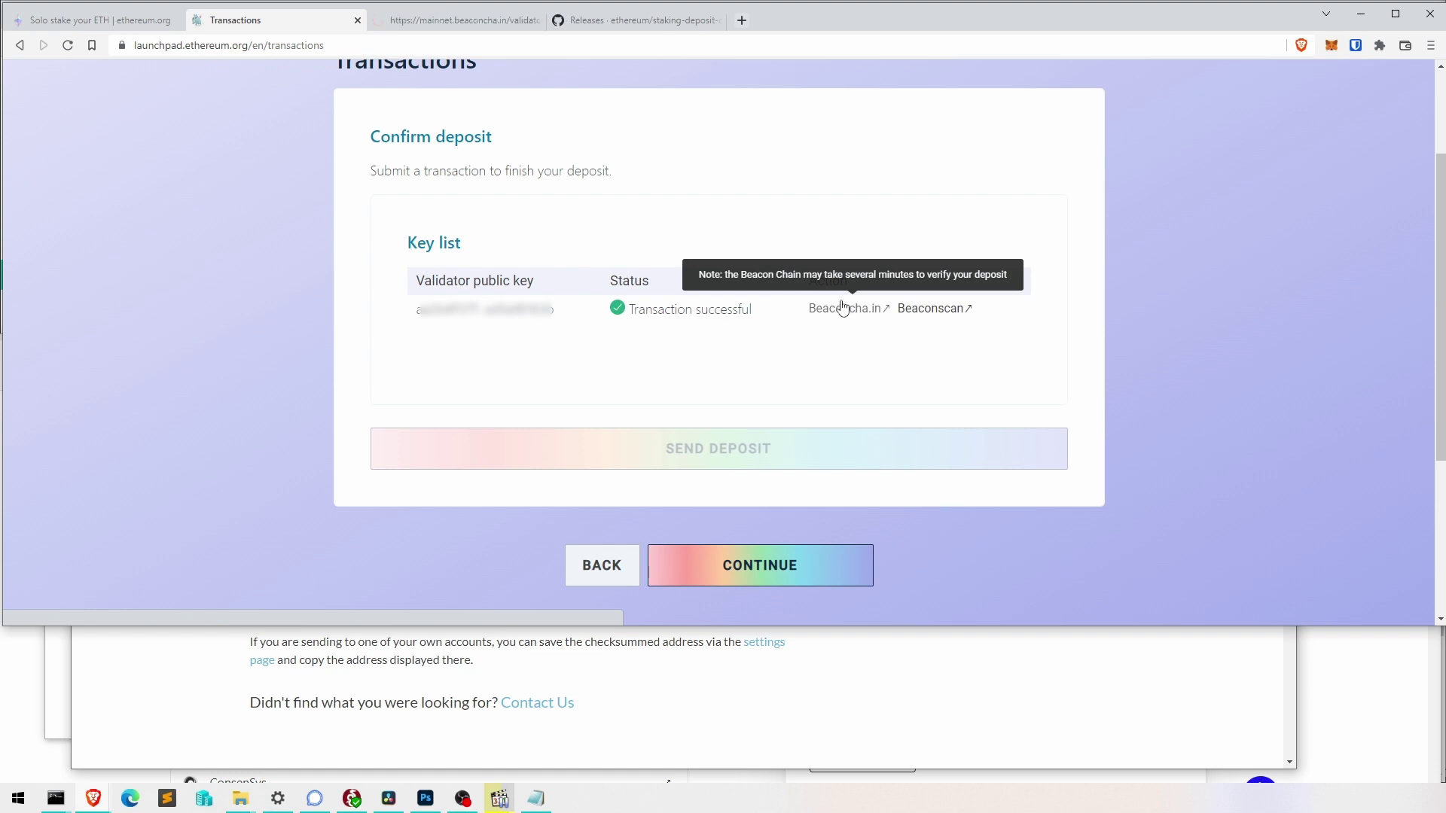
left_click(442, 25)
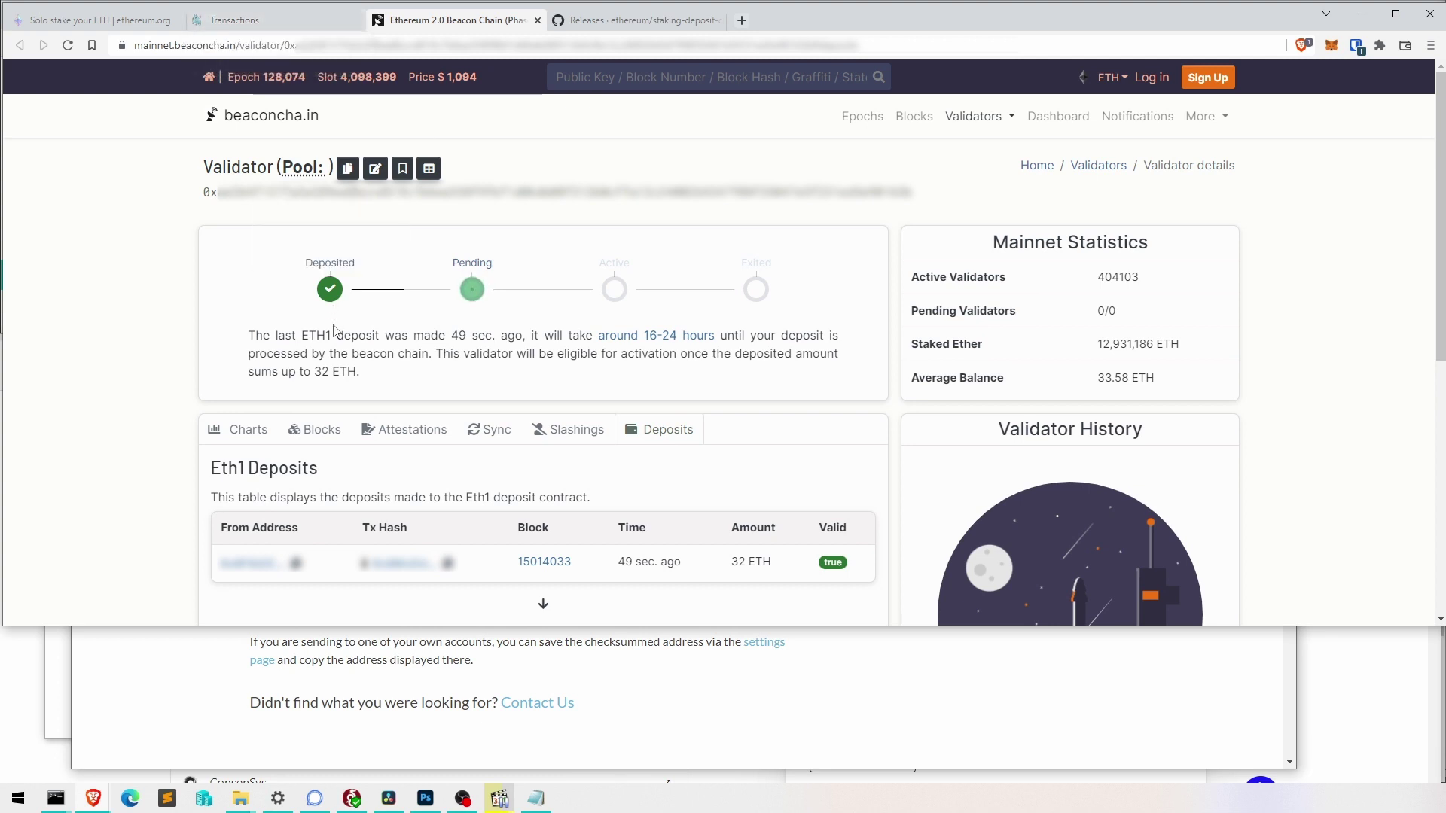
left_click(319, 24)
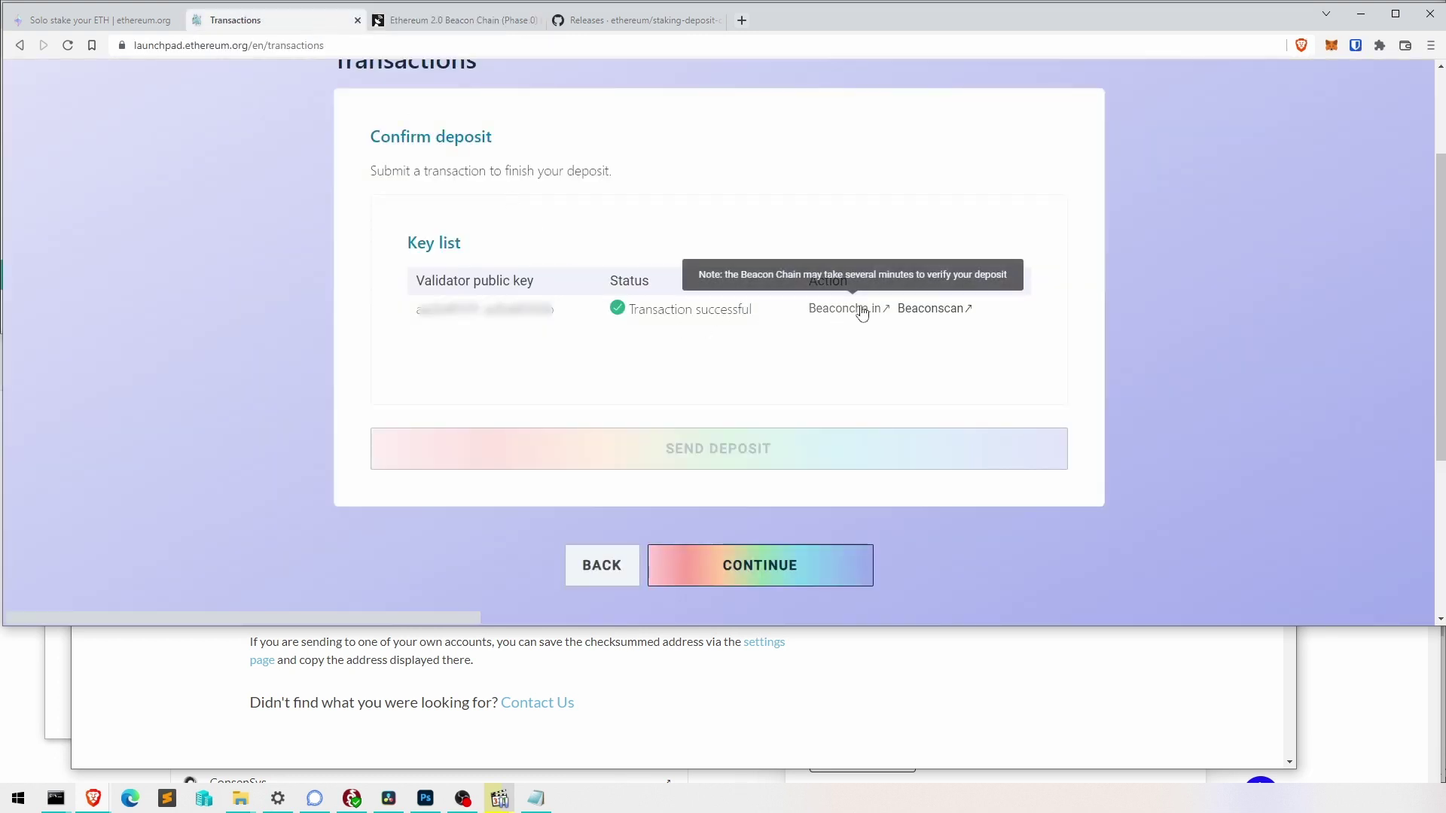
Open the validator's BeaconScan page to check its pending status, then return to the launchpad.
left_click(938, 310)
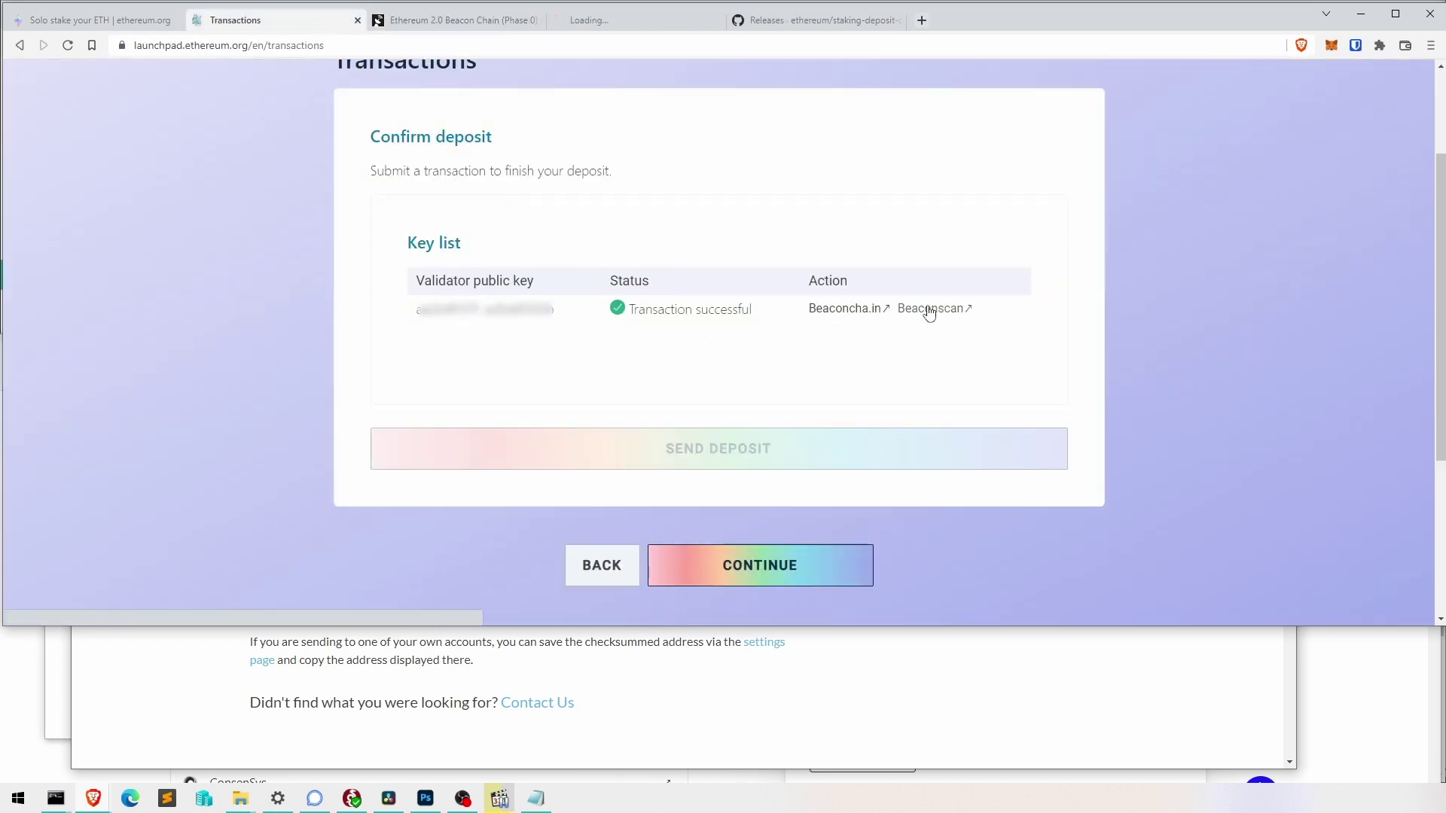
left_click(645, 21)
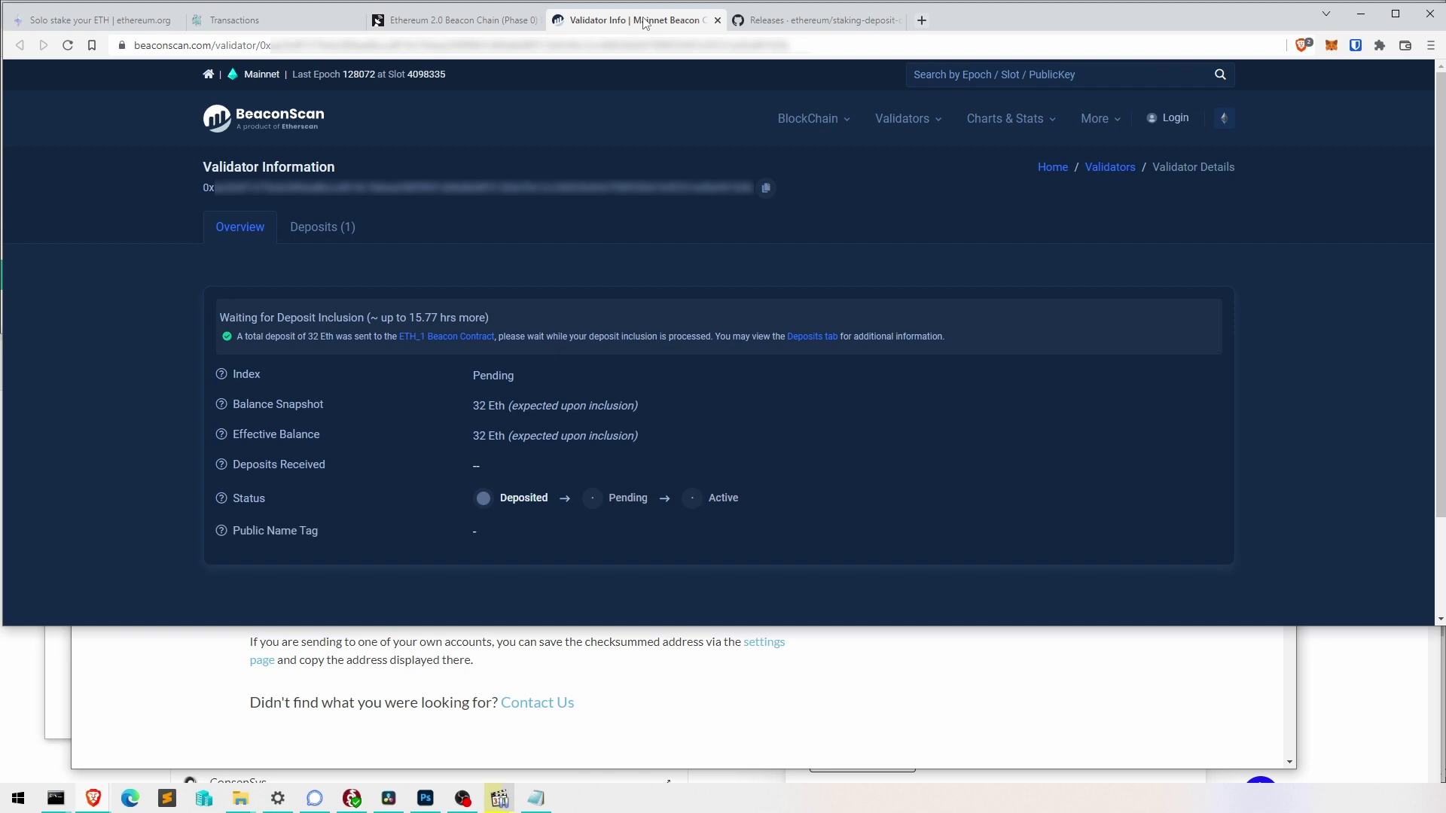
left_click(297, 22)
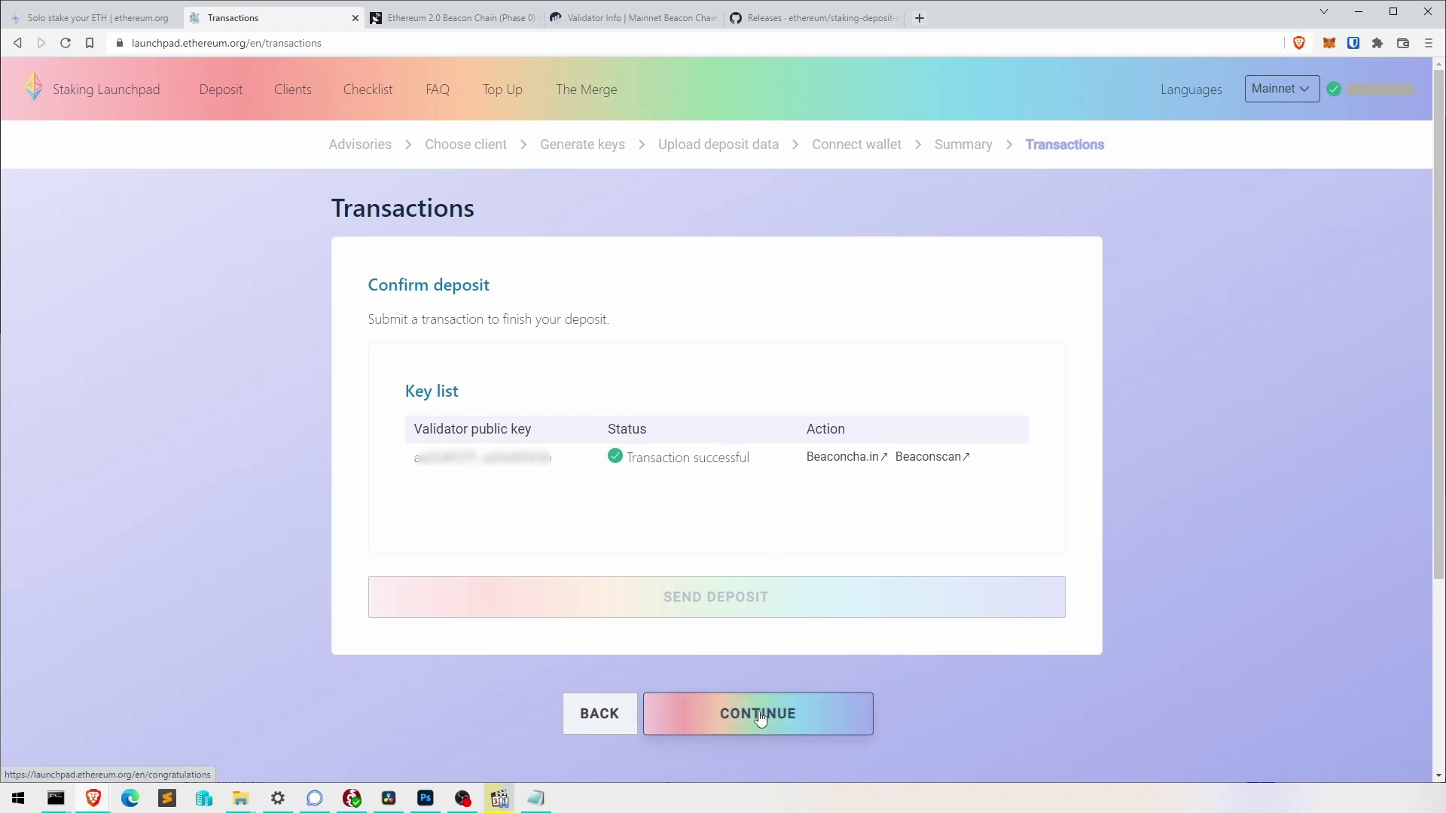
Finish the deposit flow and review the stake-reached-contract confirmation.
left_click(760, 717)
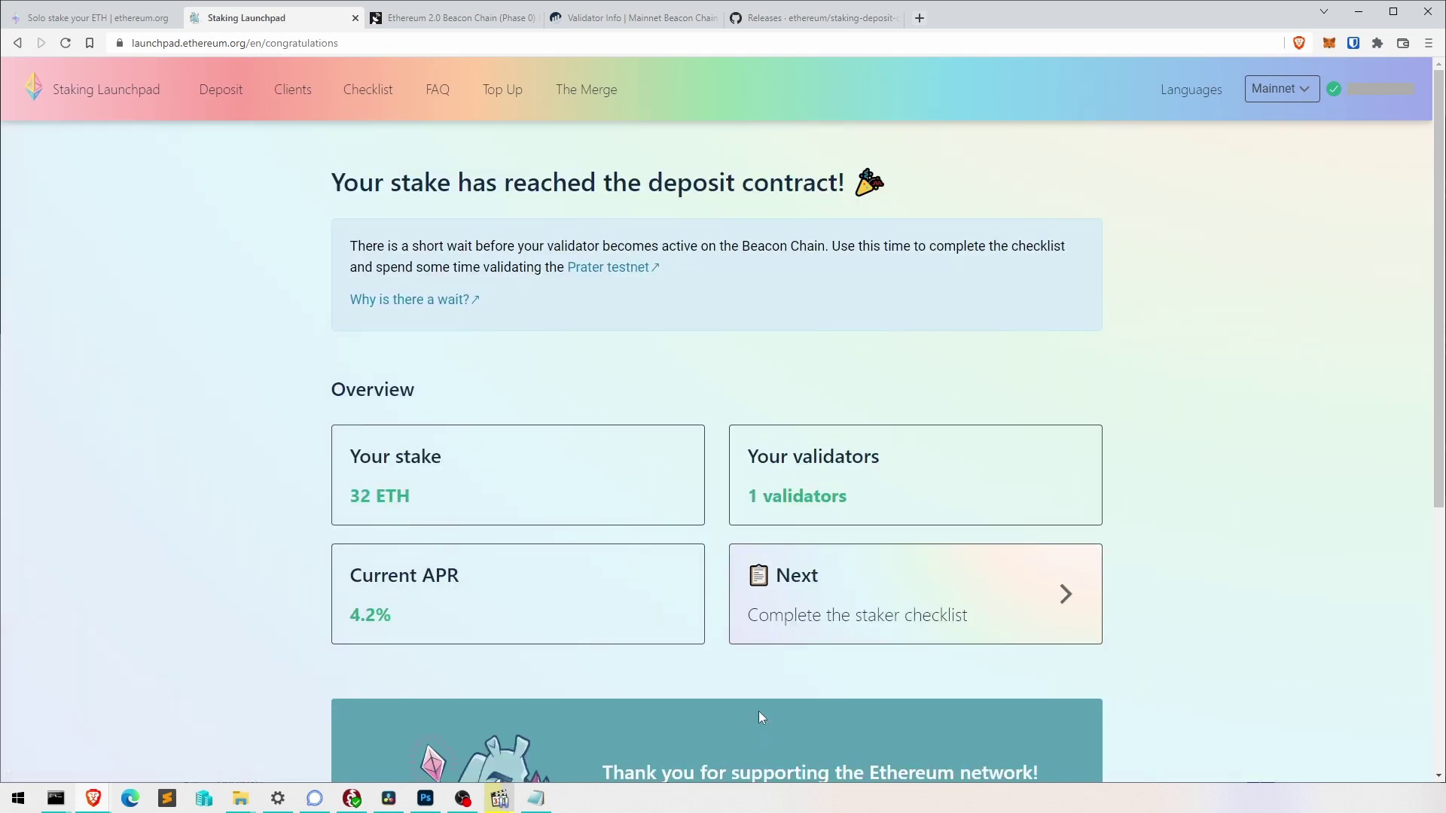
scroll(855, 602, "down", 4)
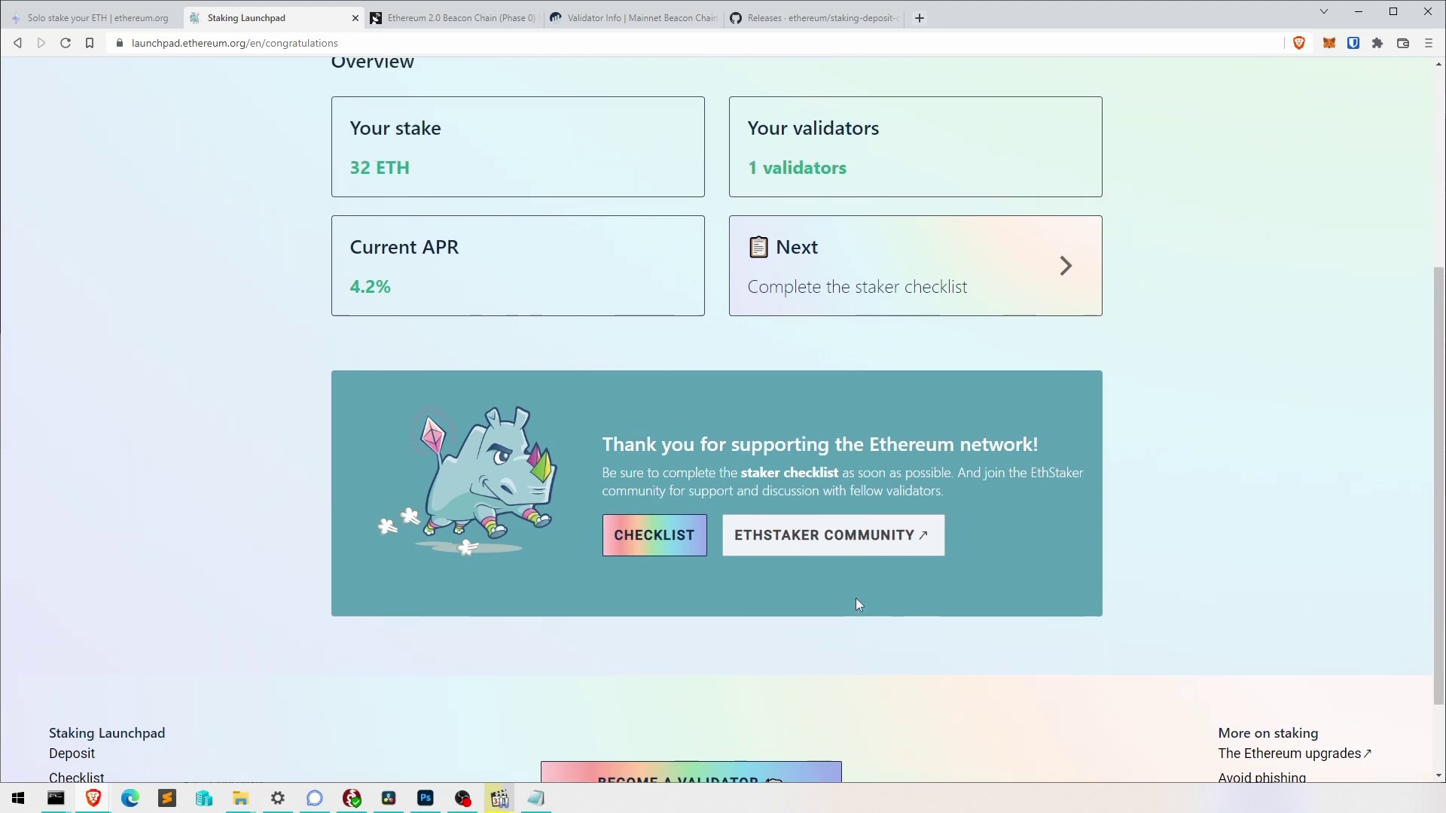
scroll(855, 602, "up", 3)
Open the staker checklist and browse its During setup section.
left_click(856, 566)
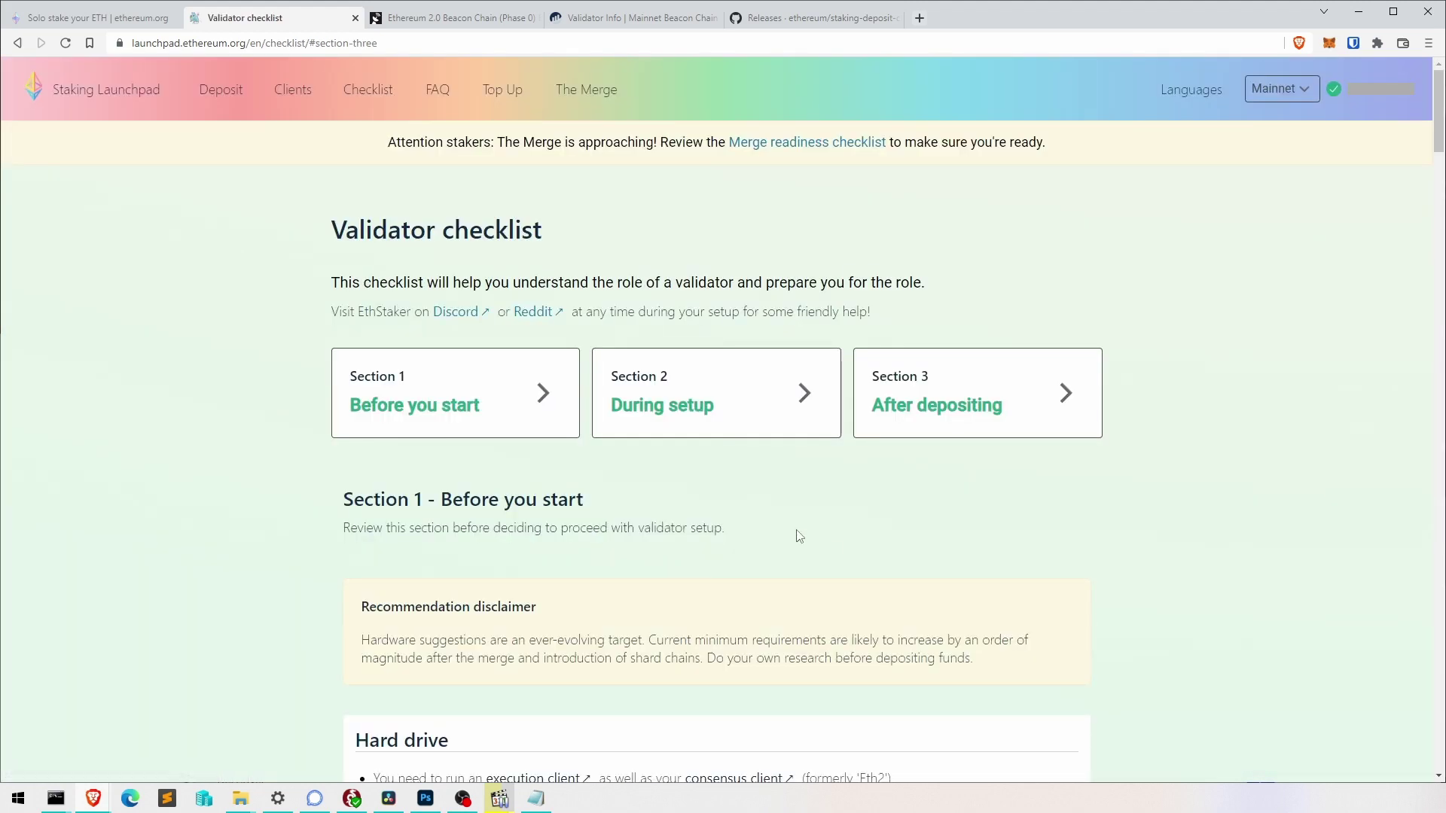
left_click(878, 400)
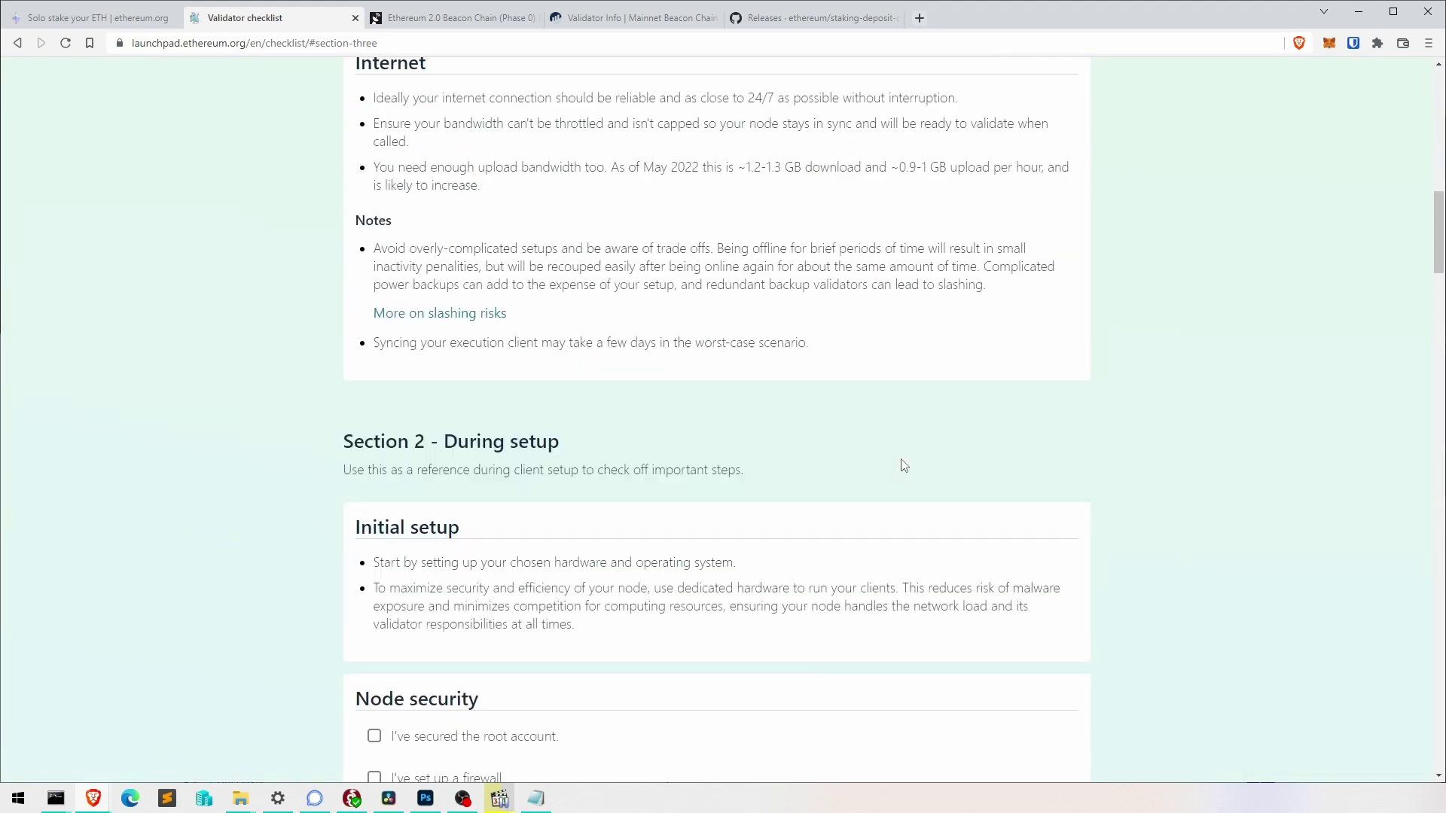
scroll(916, 472, "up", 15)
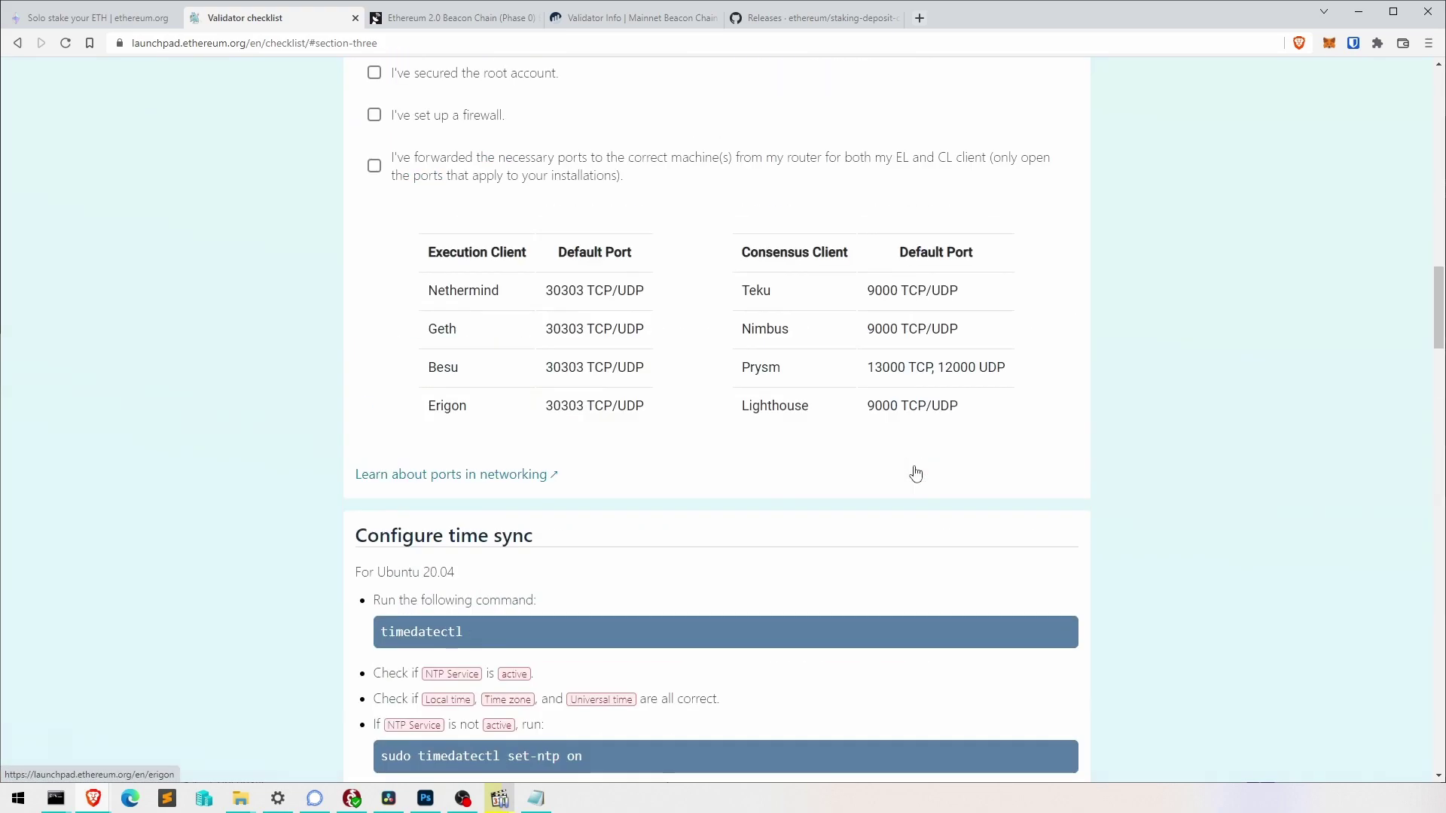
scroll(914, 472, "down", 1)
scroll(914, 472, "up", 11)
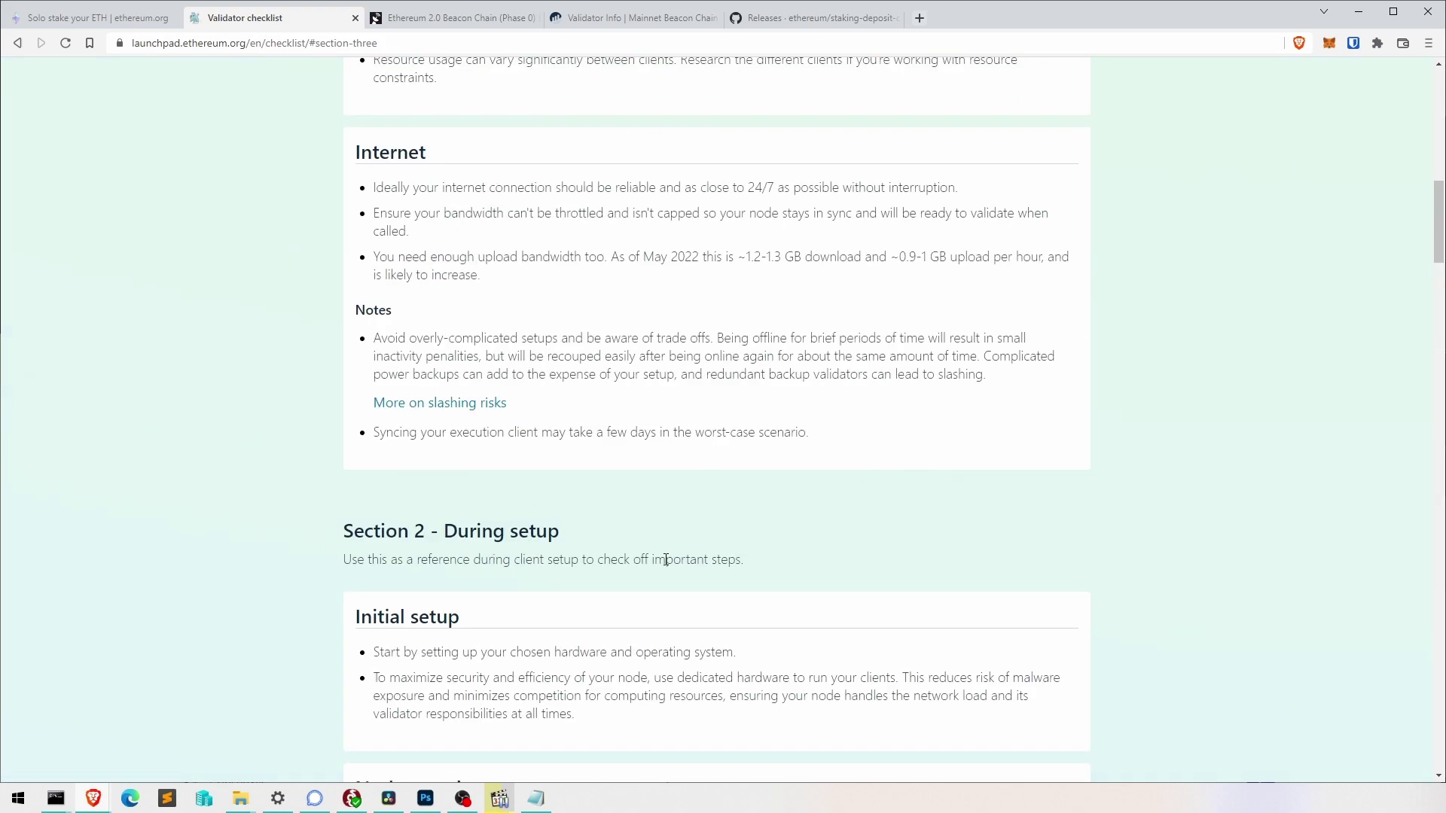
scroll(666, 559, "down", 5)
scroll(970, 532, "up", 15)
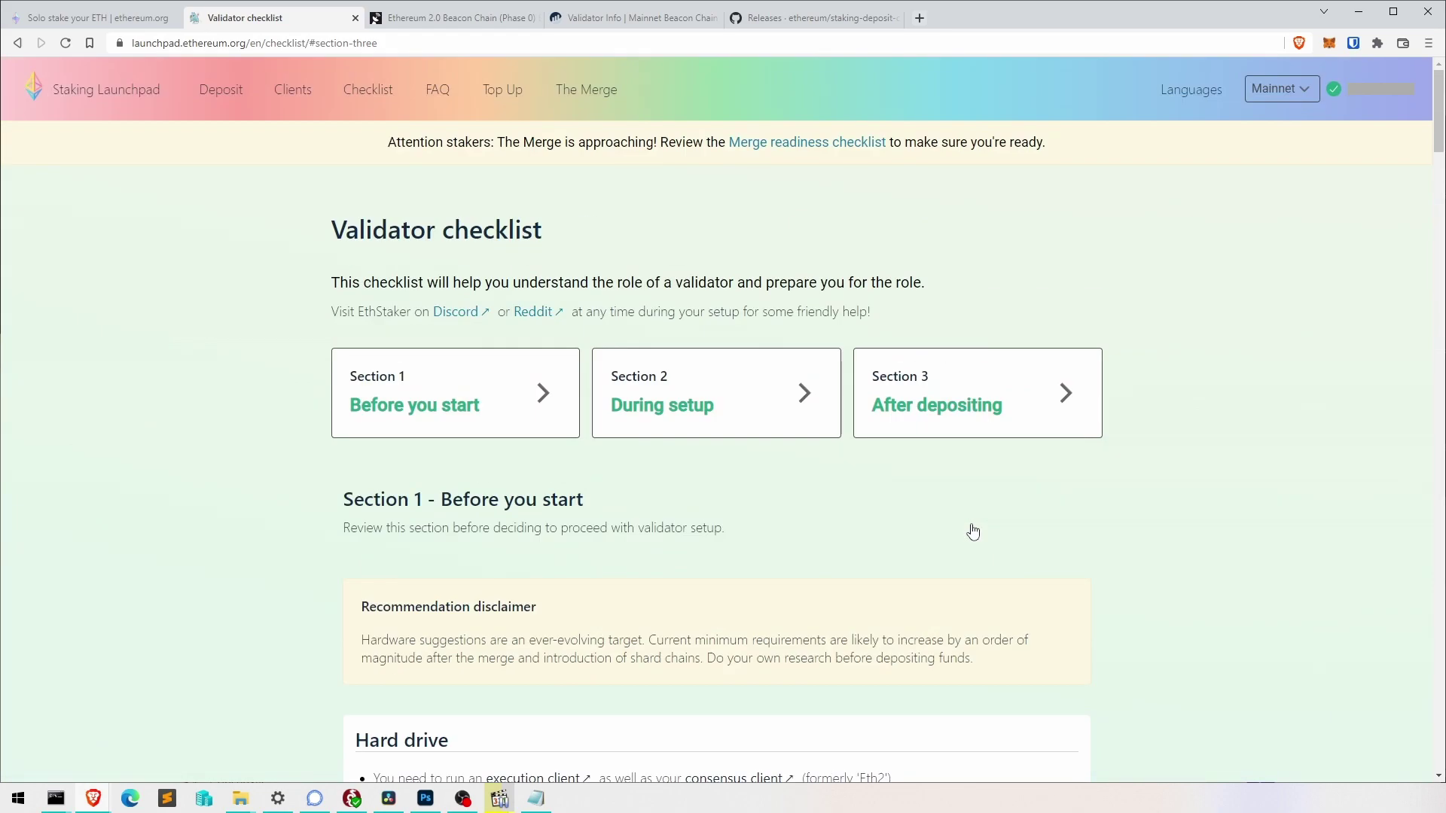
In the After depositing section, tick Prometheus and Grafana, leaving dashboard config unticked.
left_click(922, 419)
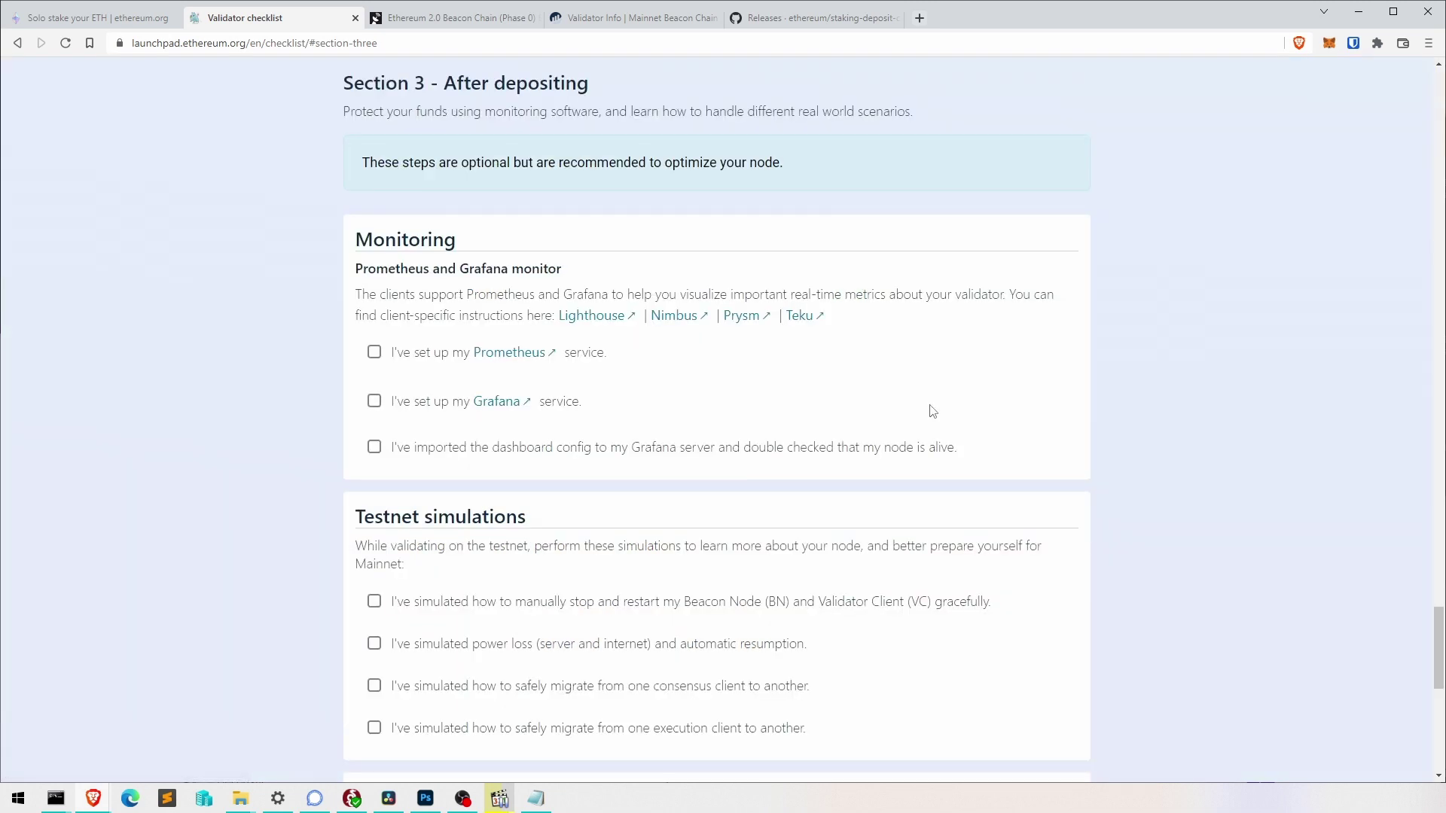
left_click(374, 352)
left_click(375, 401)
left_click(463, 447)
left_click(531, 473)
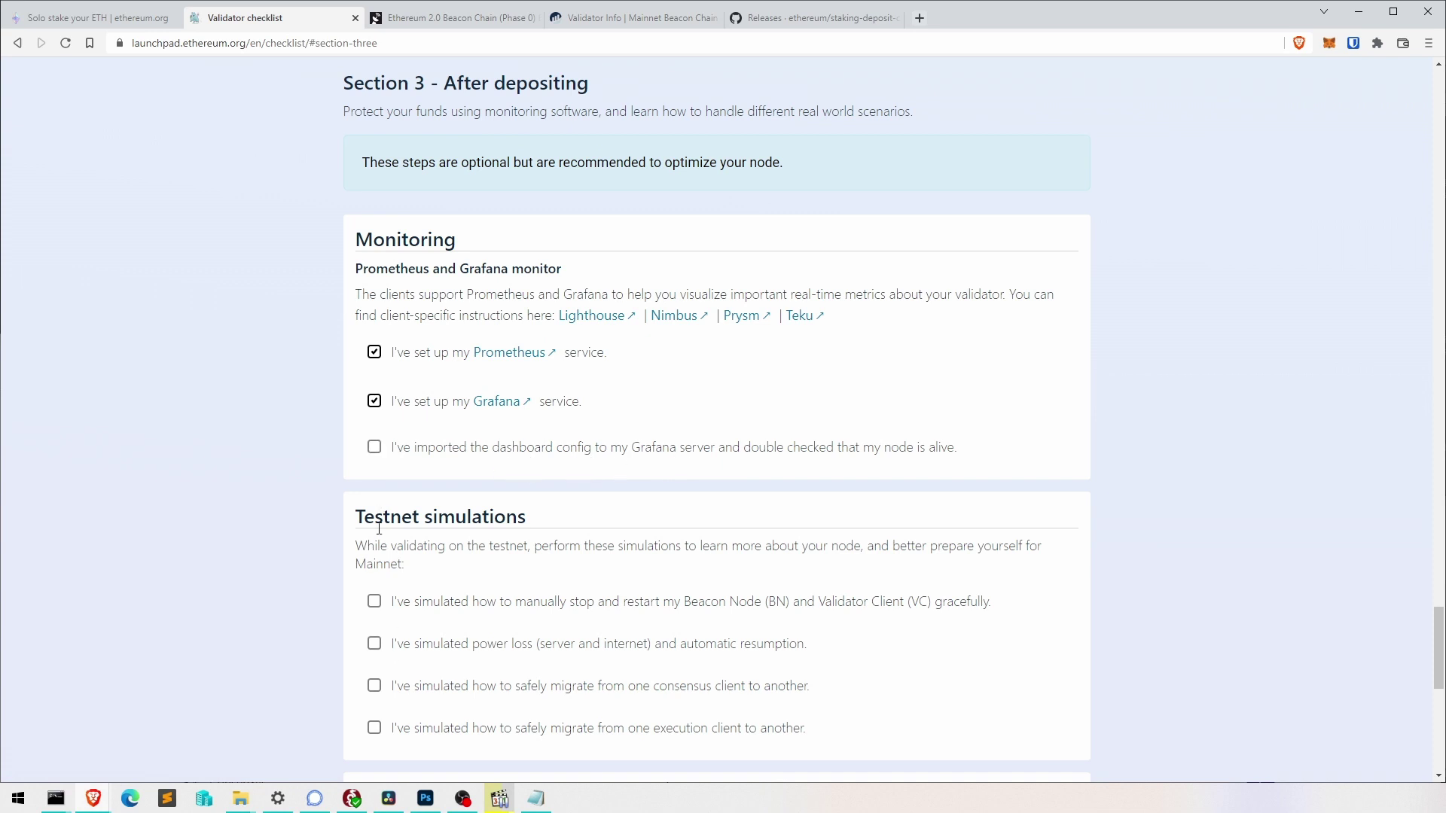
Tick the stop-and-restart, power loss and execution client migration testnet simulations.
left_click(372, 601)
left_click(373, 646)
left_click(374, 727)
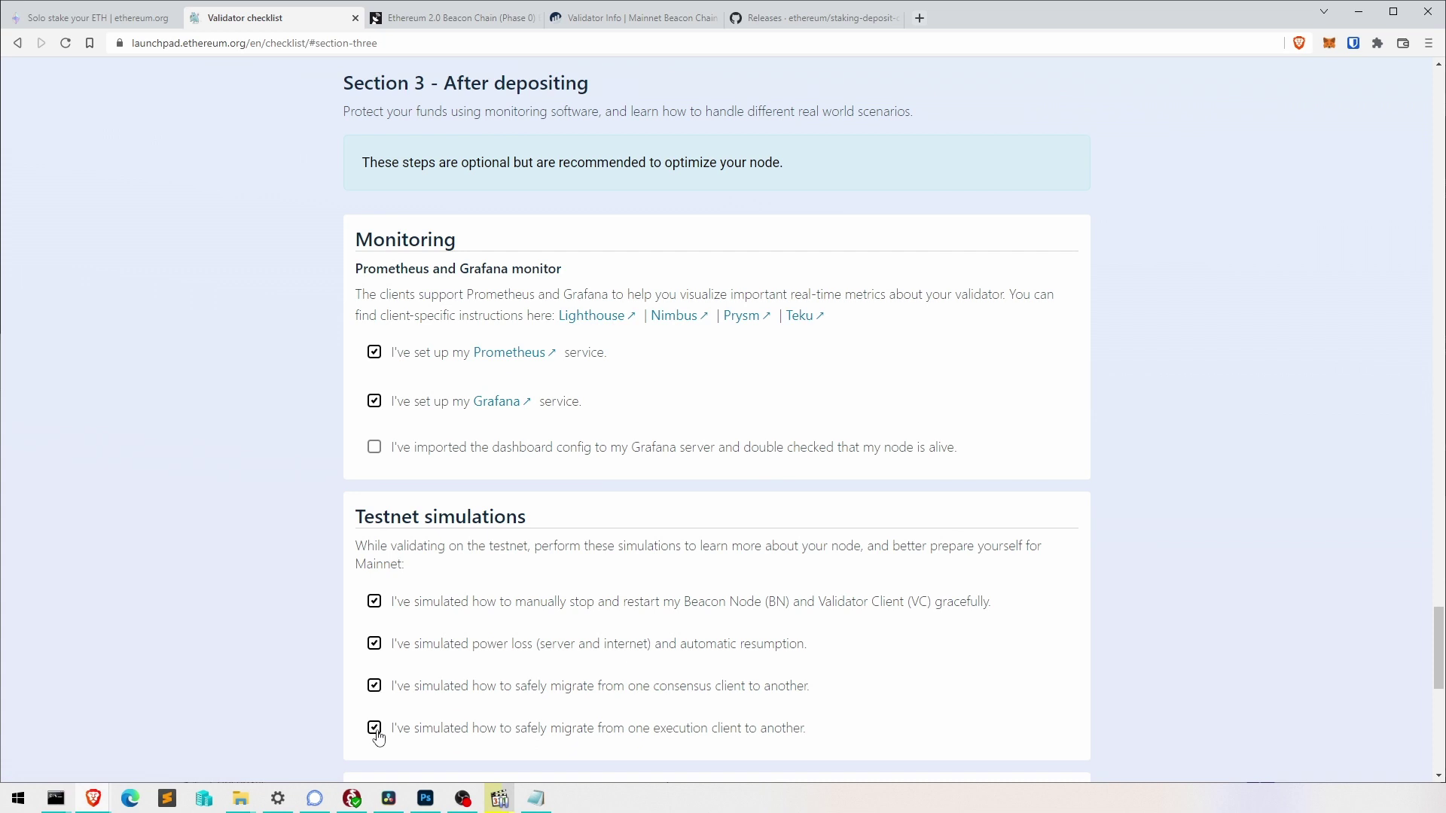